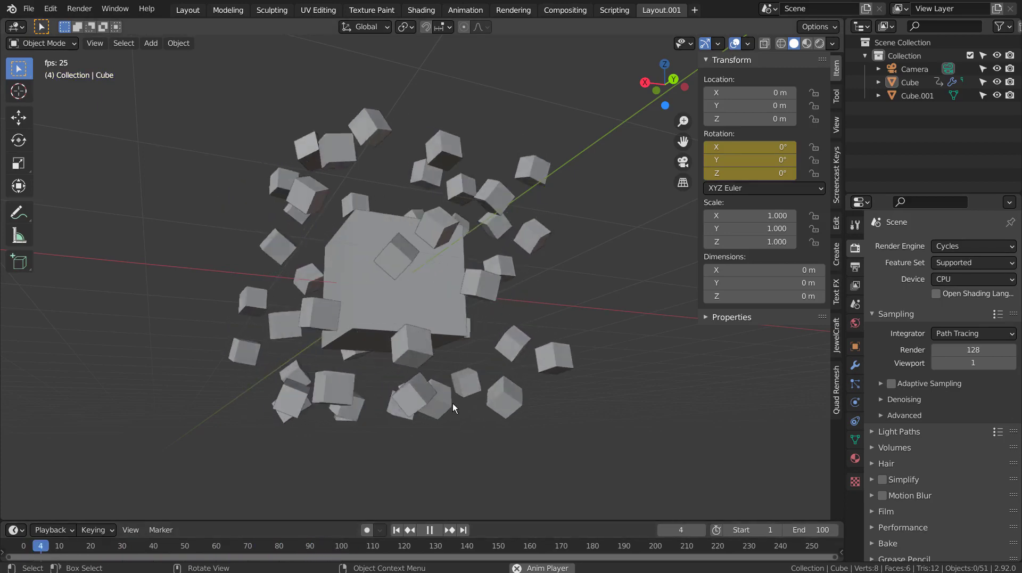
Stop the cube animation, rewind it to frame 1 and deselect everything.
left_click(452, 404)
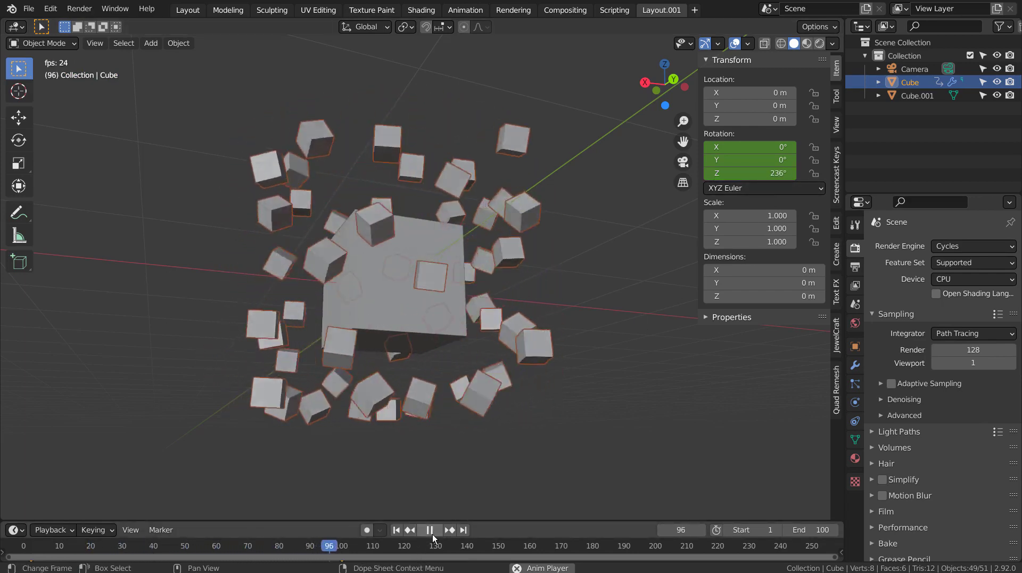
left_click(431, 532)
left_click(395, 530)
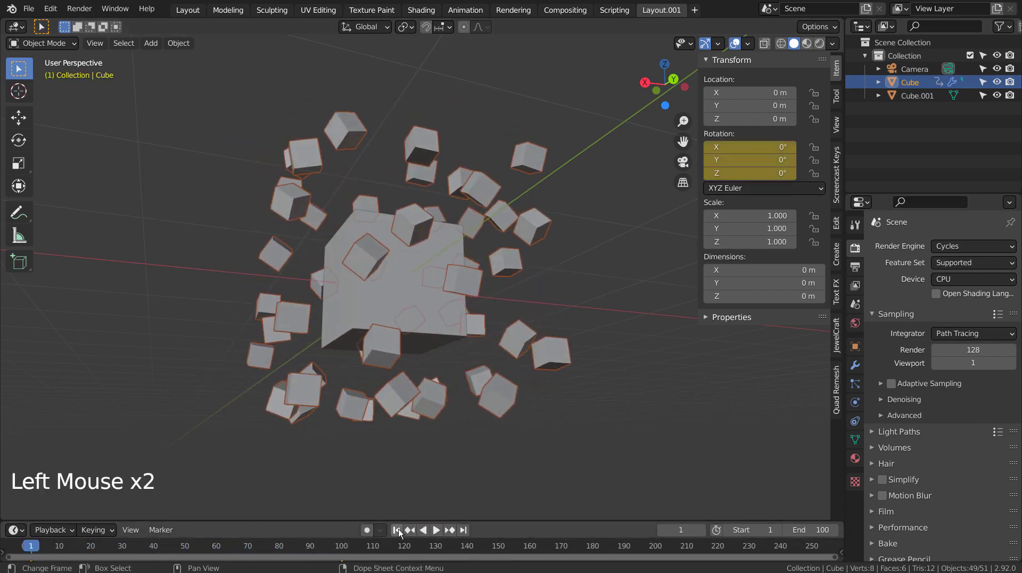
left_click(698, 373)
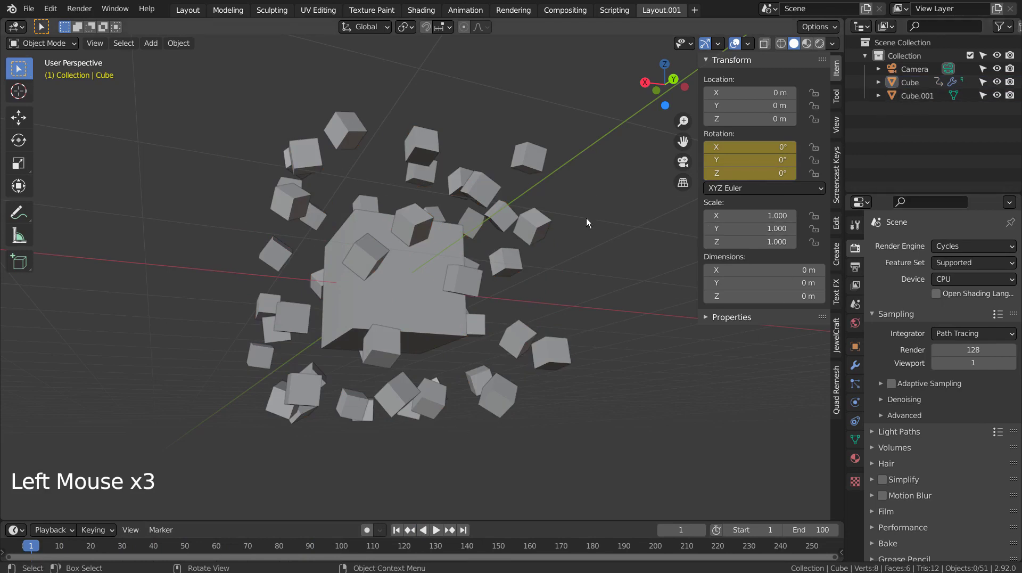
Box-select the big cube and its scattered cubes and move them into a new collection 'original'.
key("b")
left_click_drag(610, 248, 480, 309)
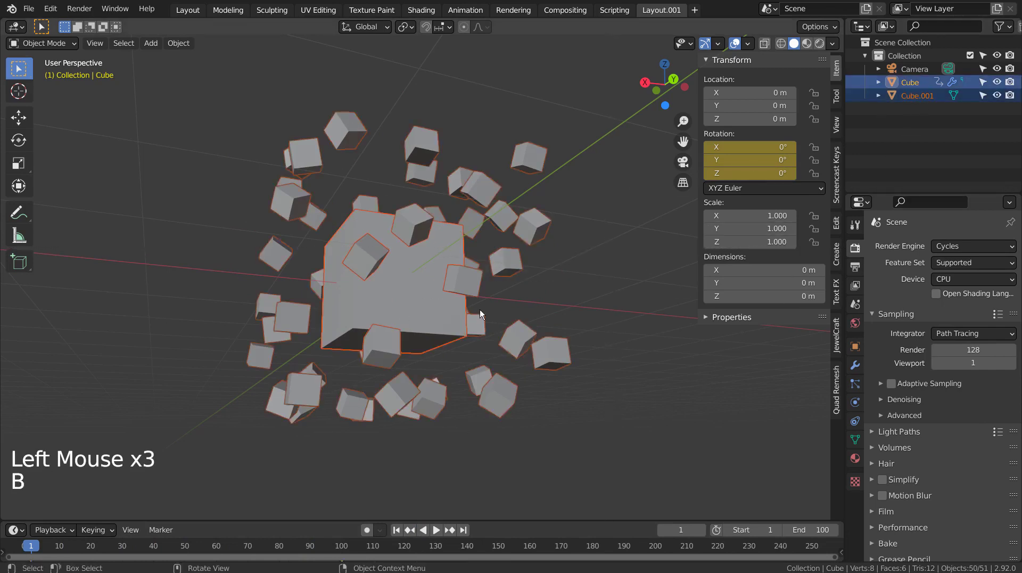
key("m")
left_click(566, 310)
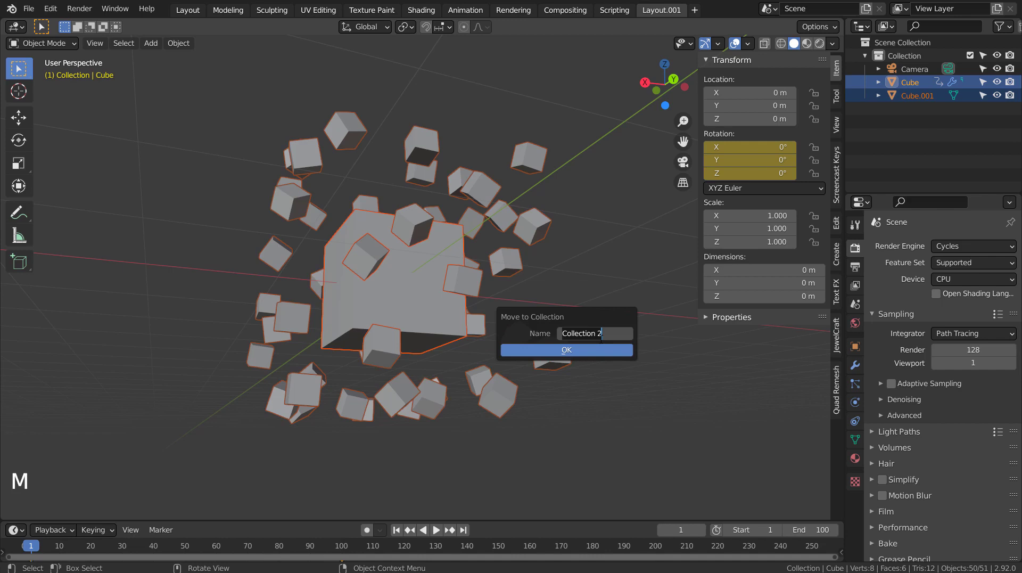
type("original")
key("Return")
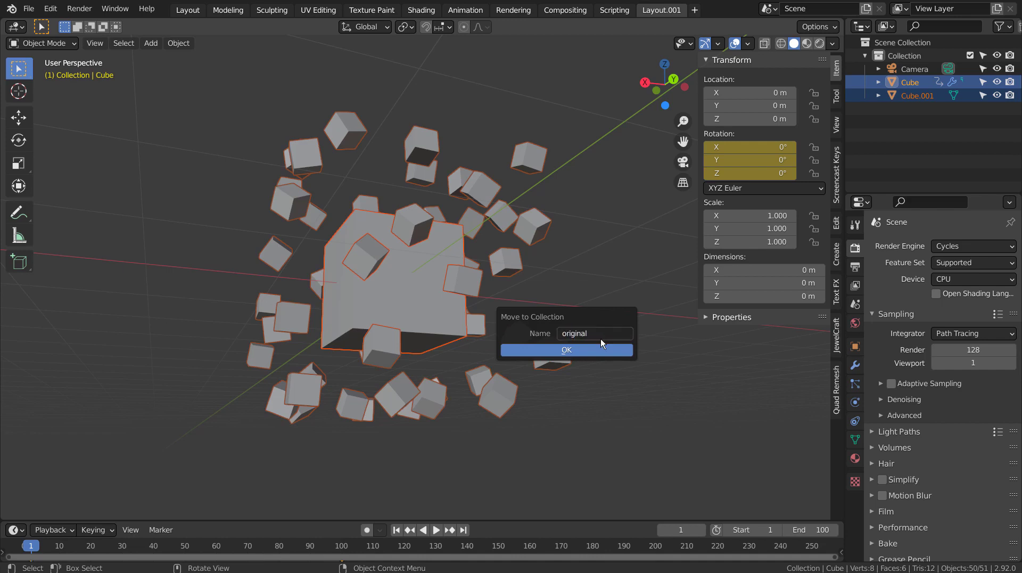
left_click(596, 351)
Collapse the 'original' collection in the Outliner and hide it.
left_click(867, 81)
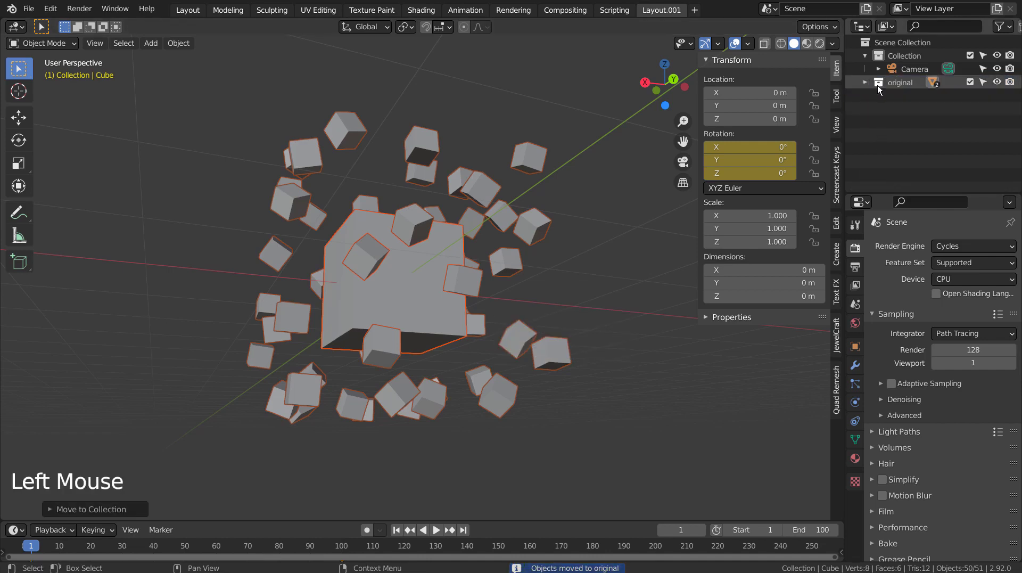
left_click(983, 82)
left_click(983, 82)
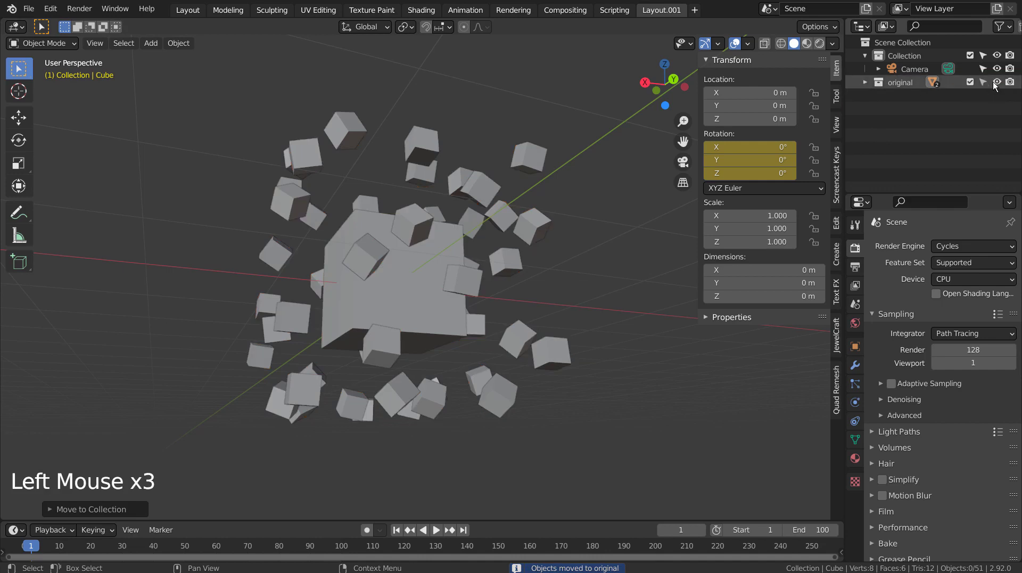
Hide the original collection and add a new large cube to the scene.
left_click(996, 82)
left_click(338, 273)
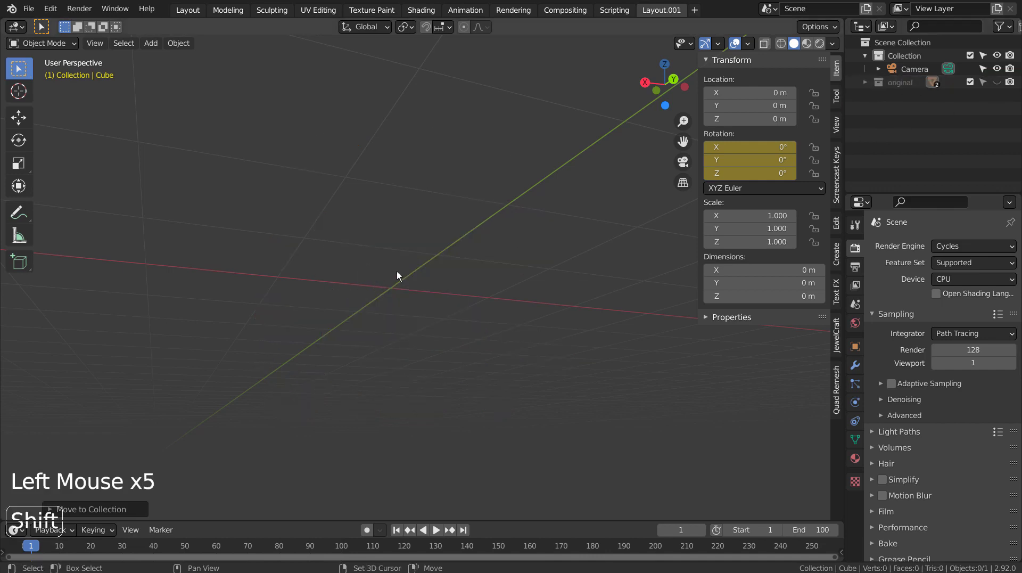
key("shift+a")
mouse_move(397, 272)
left_click(452, 287)
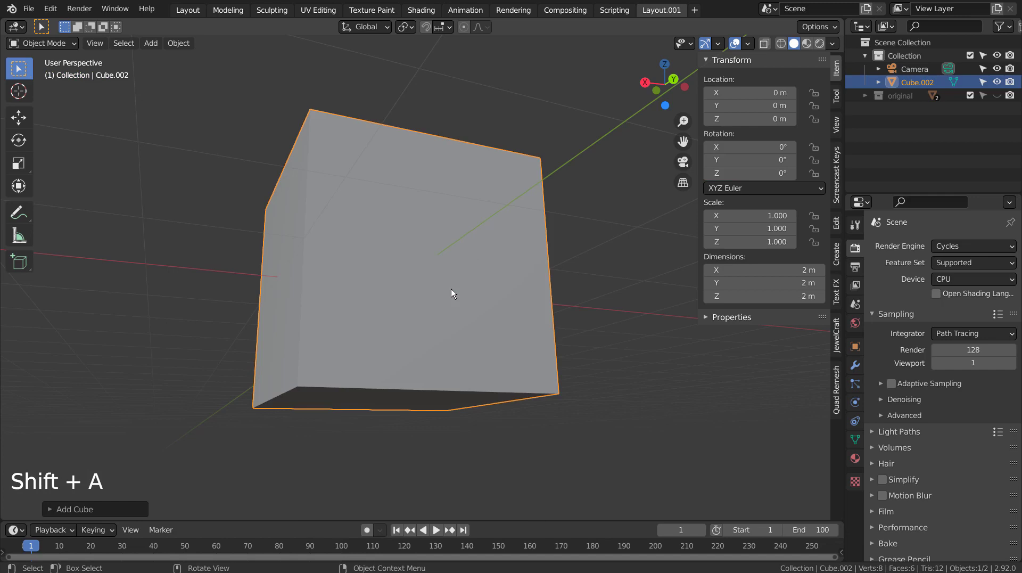
scroll(484, 281, "down", 2)
middle_click(483, 379)
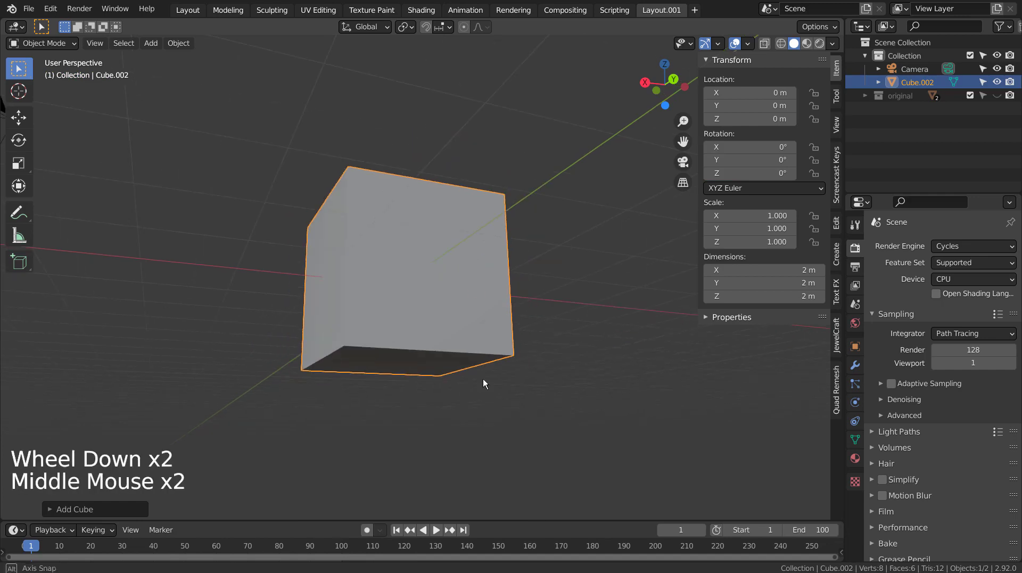
middle_click_drag(483, 378, 519, 343)
Add a second cube scaled down to 0.133 and reselect the large cube.
key("shift+a")
mouse_move(552, 312)
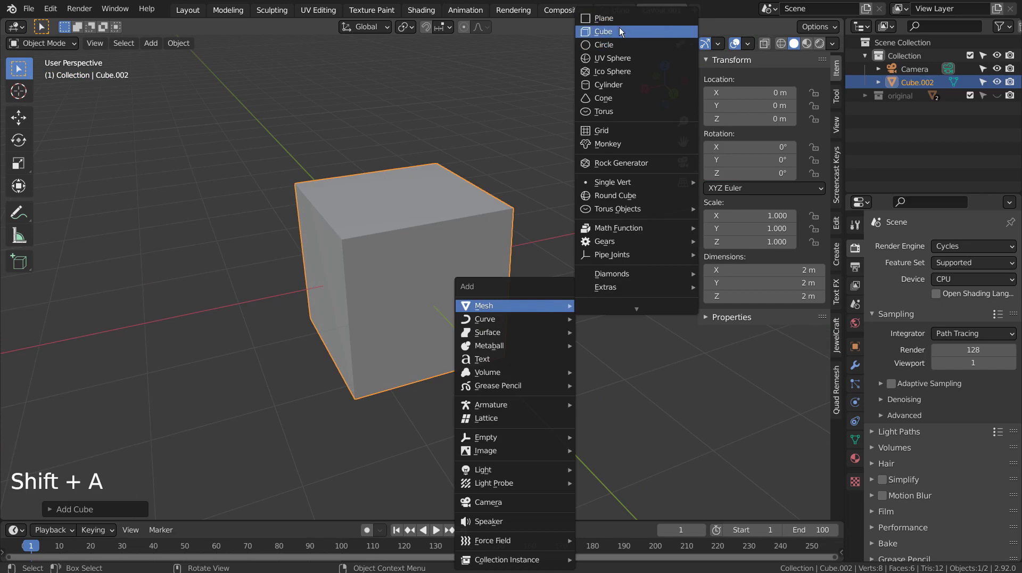
left_click(618, 27)
key("s")
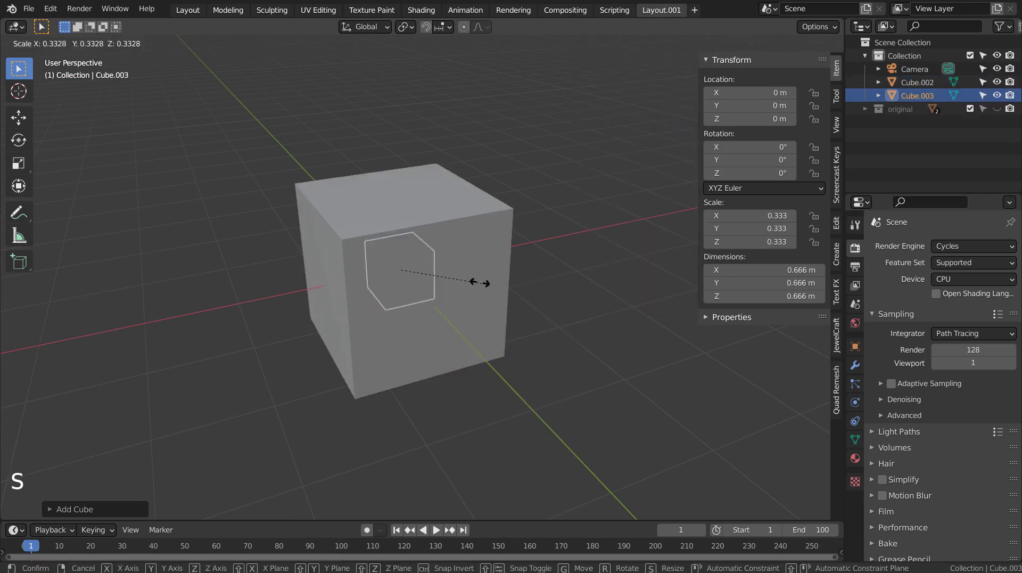
left_click(428, 274)
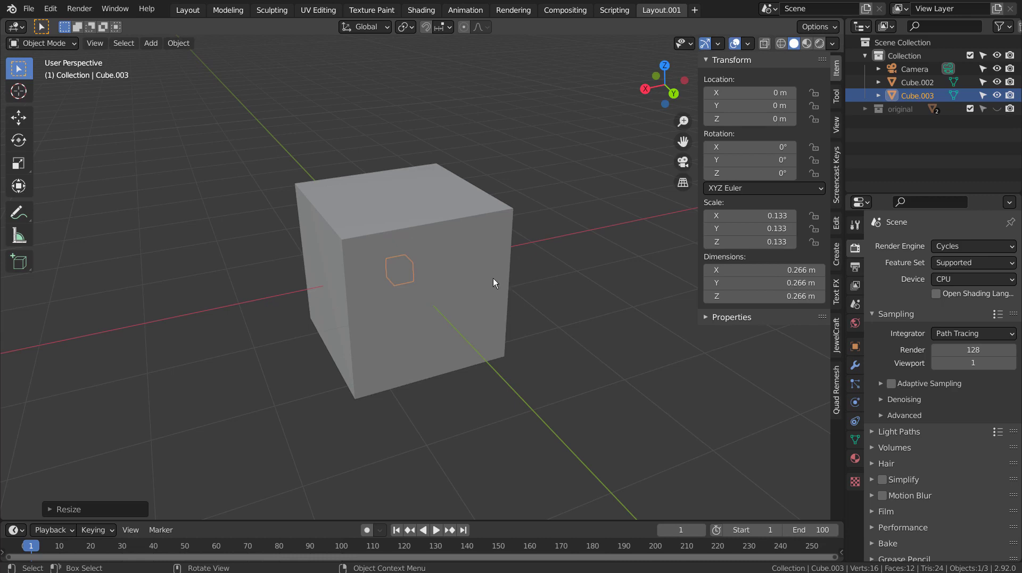
left_click(486, 227)
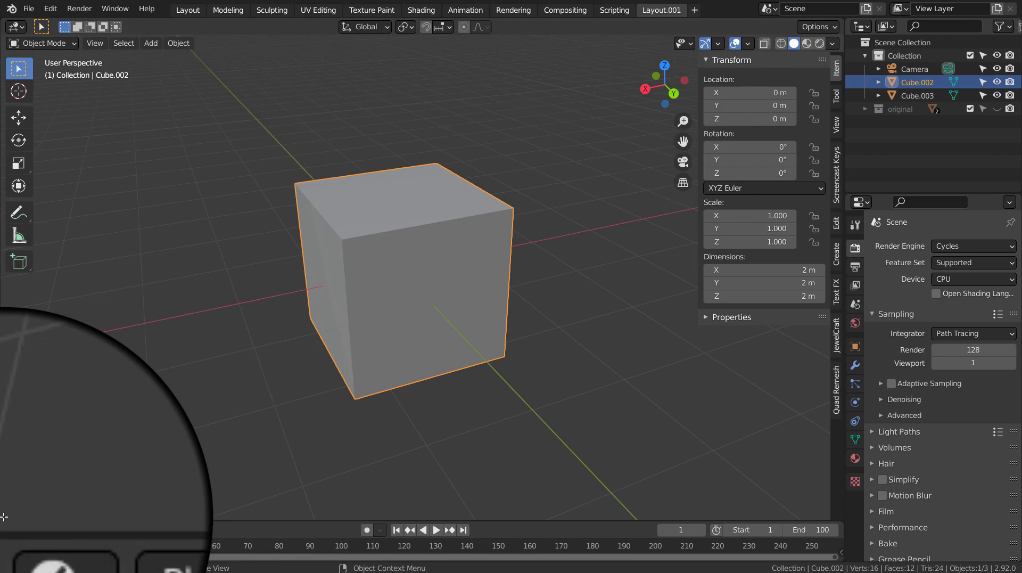
Split off a Geometry Node Editor area and create a new node tree on Cube.002.
left_click_drag(4, 516, 21, 252)
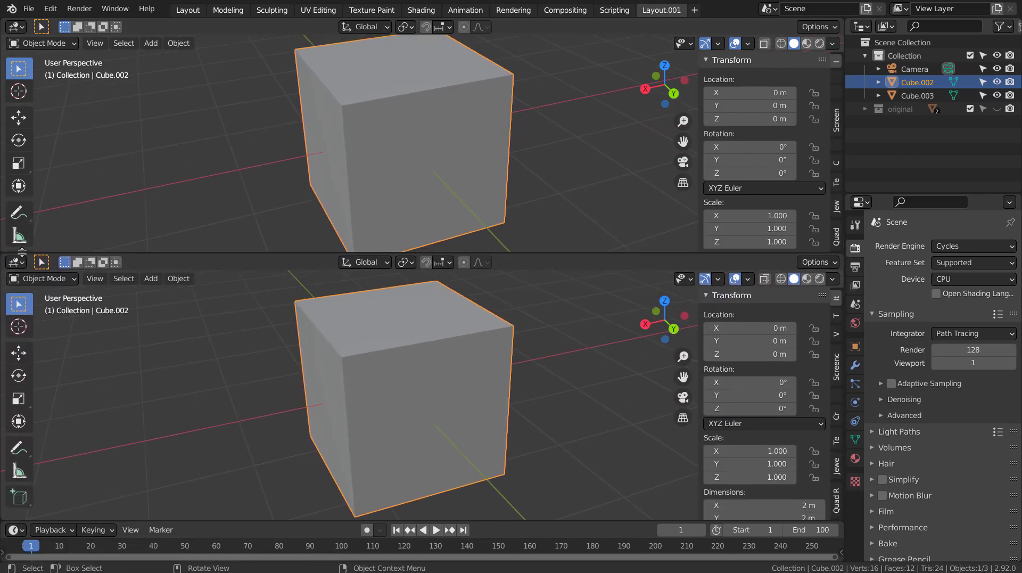
left_click(16, 262)
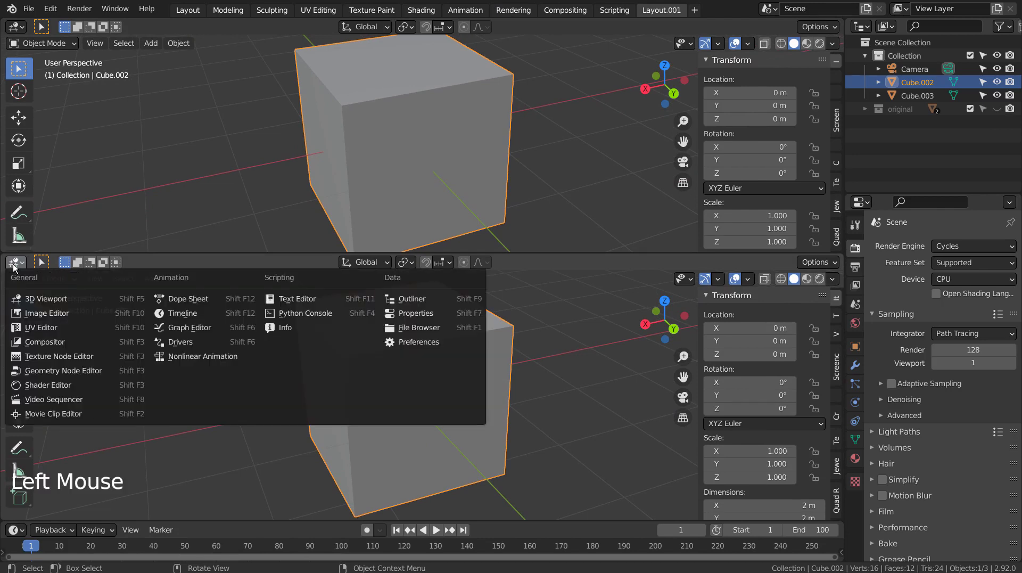
left_click(120, 372)
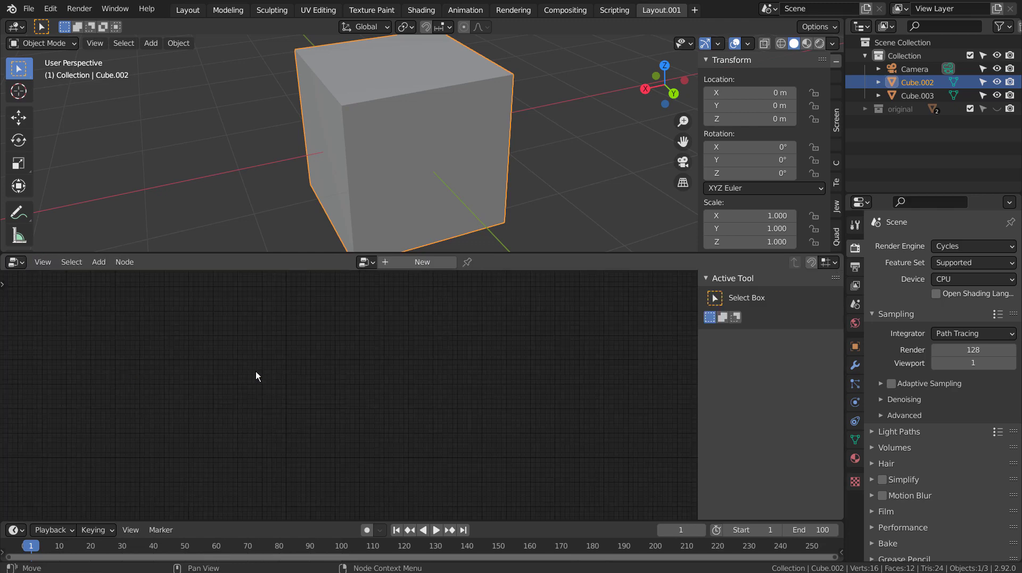
left_click(445, 262)
scroll(384, 403, "up", 13)
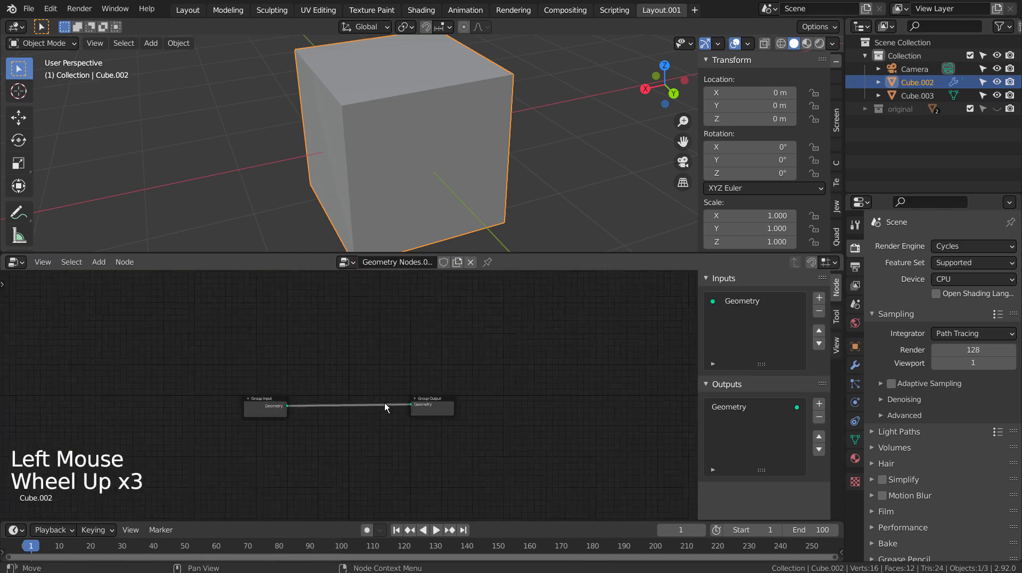
middle_click_drag(390, 406, 382, 368, "shift")
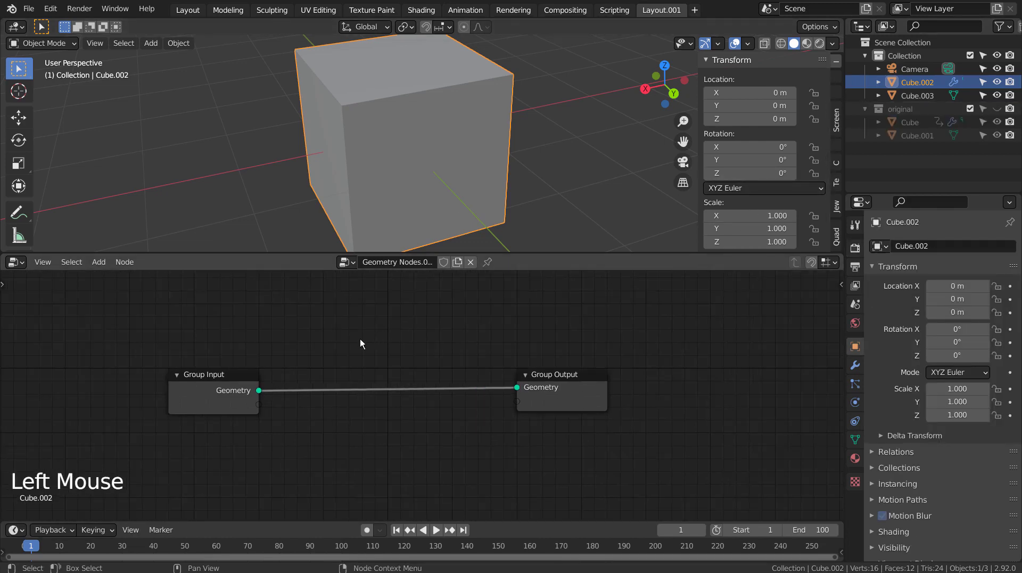
Insert a Point Distribute node between Group Input and Group Output.
left_click(360, 338)
key("shift+a")
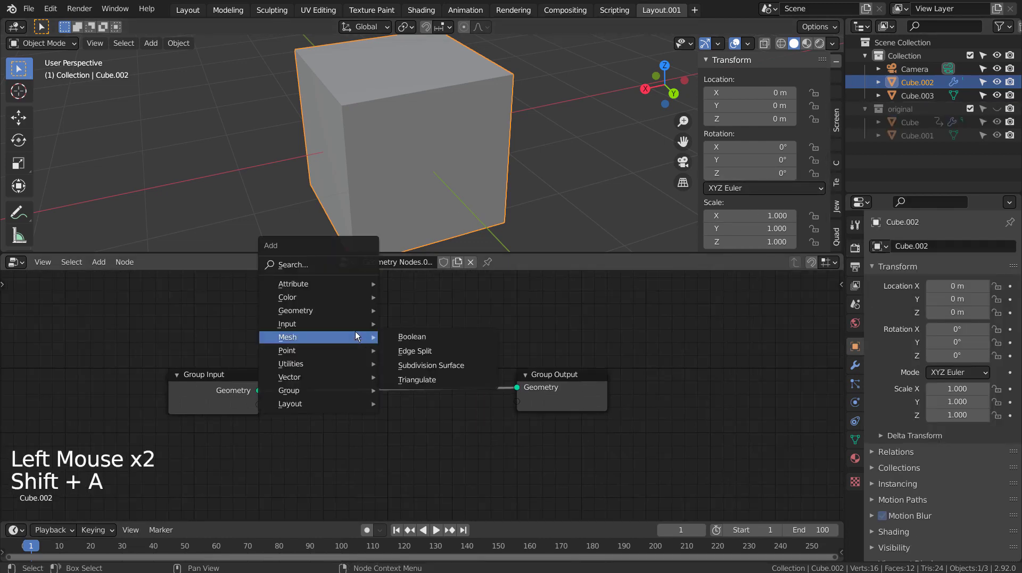
left_click(349, 266)
type("point")
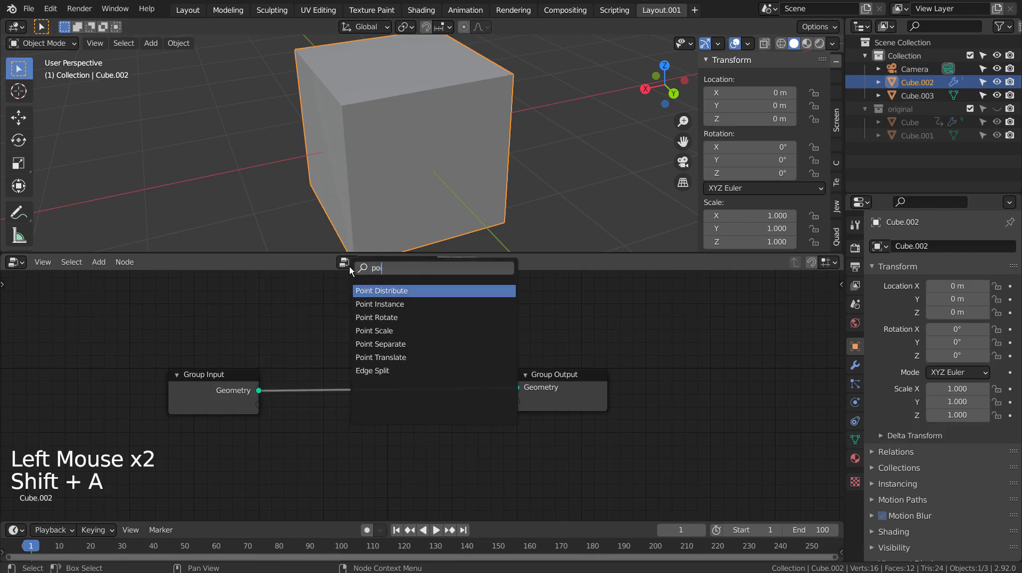
left_click(380, 291)
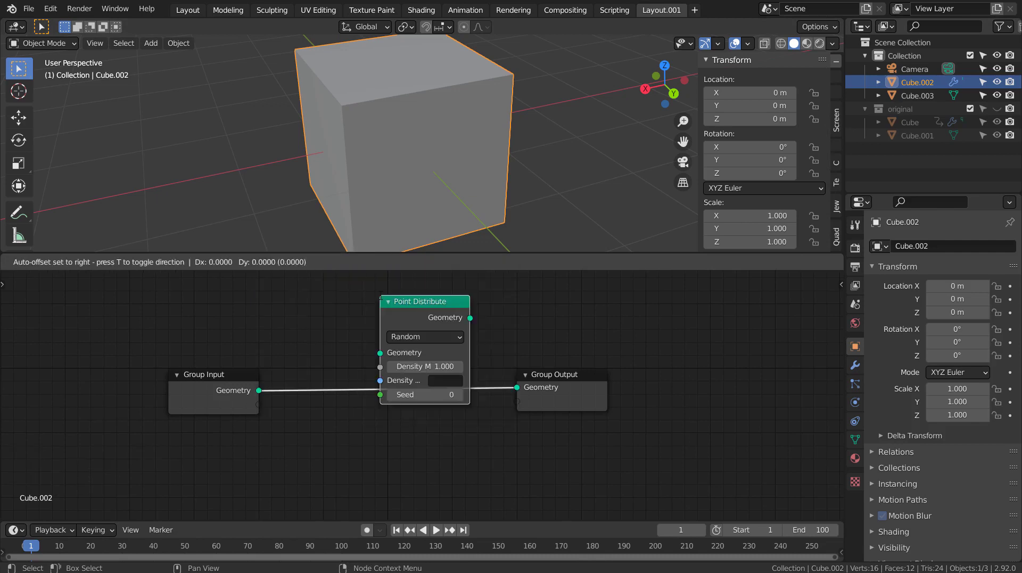
left_click(366, 355)
Insert a Point Instance node onto the link after Point Distribute and arrange the chain.
key("shift+a")
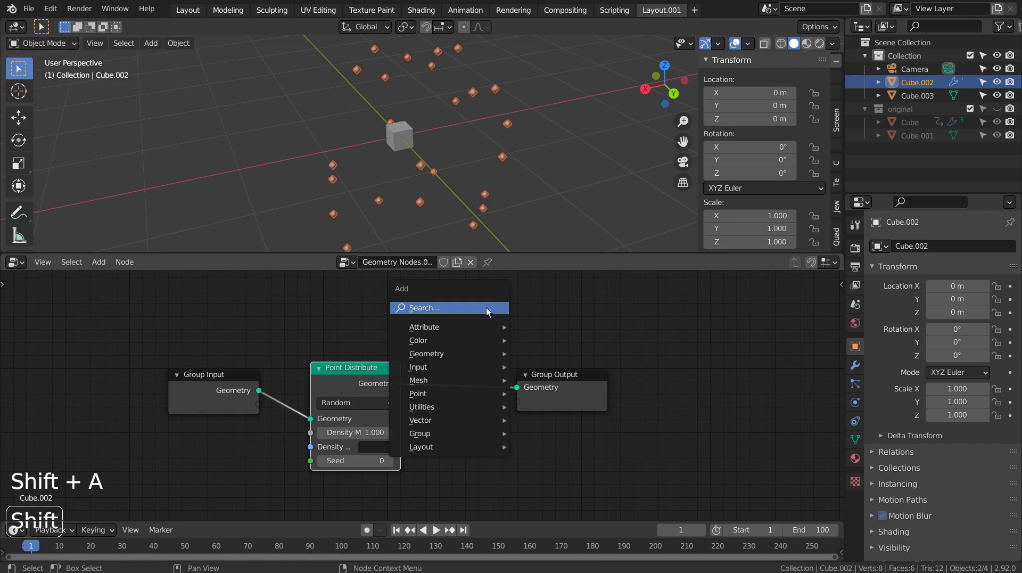
left_click(486, 307)
type("point")
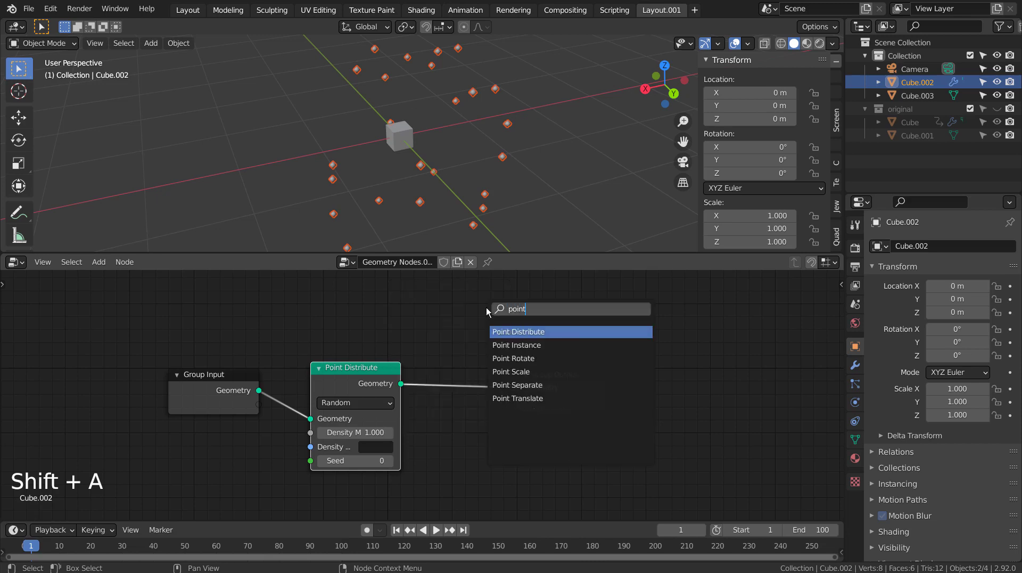
key("Down")
key("Down")
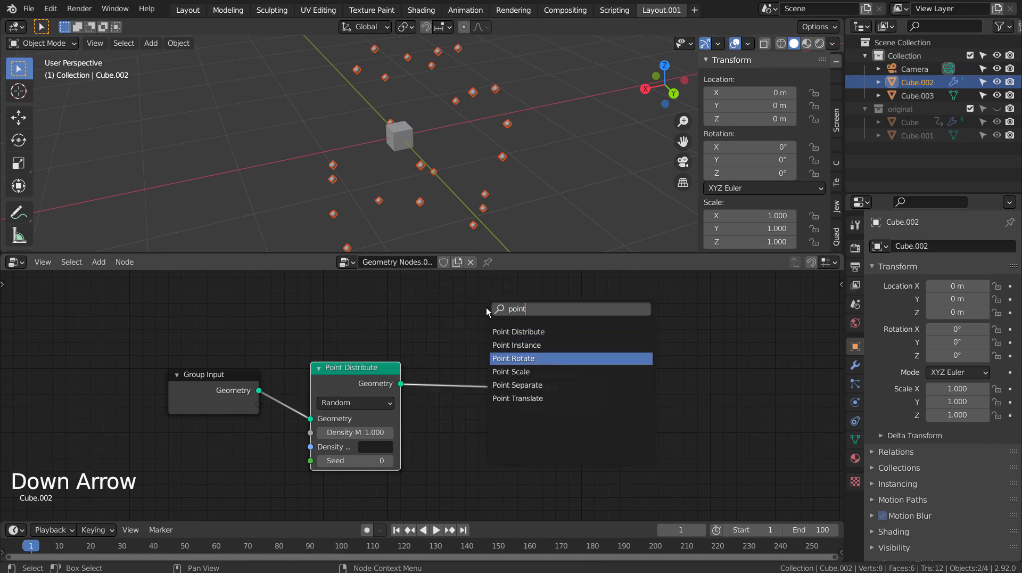
key("Up")
key("Return")
left_click(477, 351)
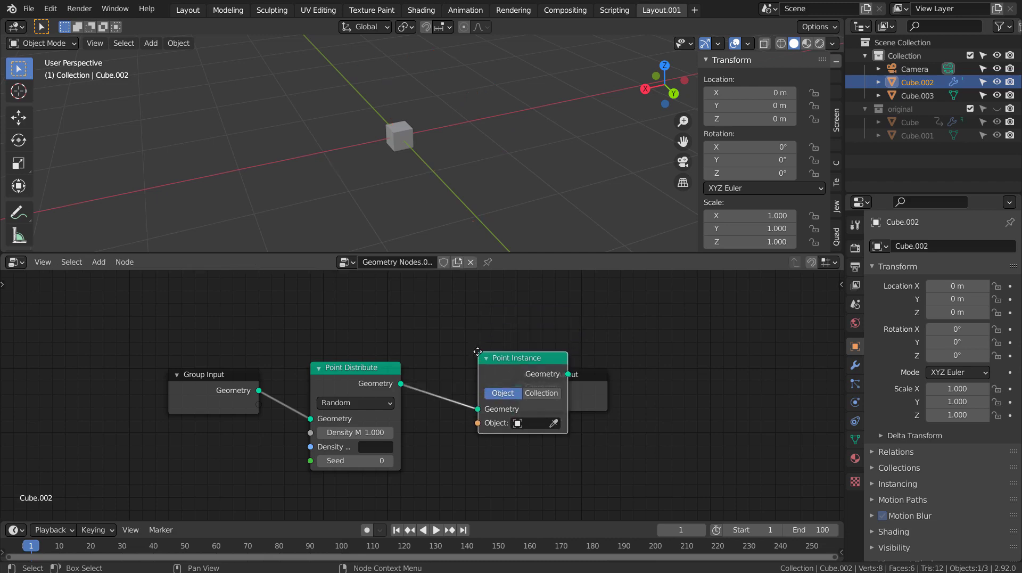
left_click_drag(206, 363, 133, 373)
middle_click_drag(281, 358, 401, 343, "shift")
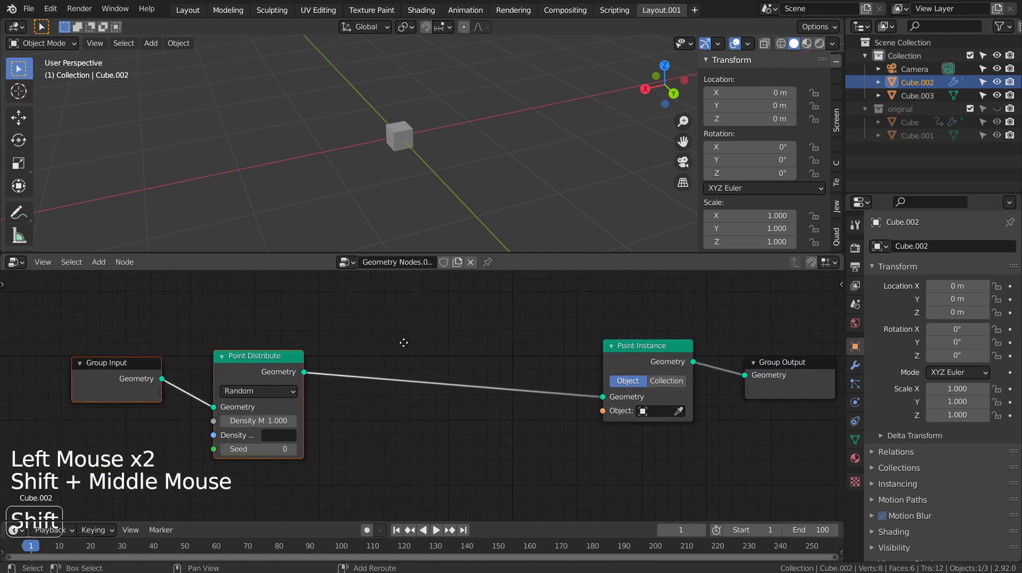
Set Point Instance's Object to Cube.003 to scatter cubes over the surface.
left_click(645, 415)
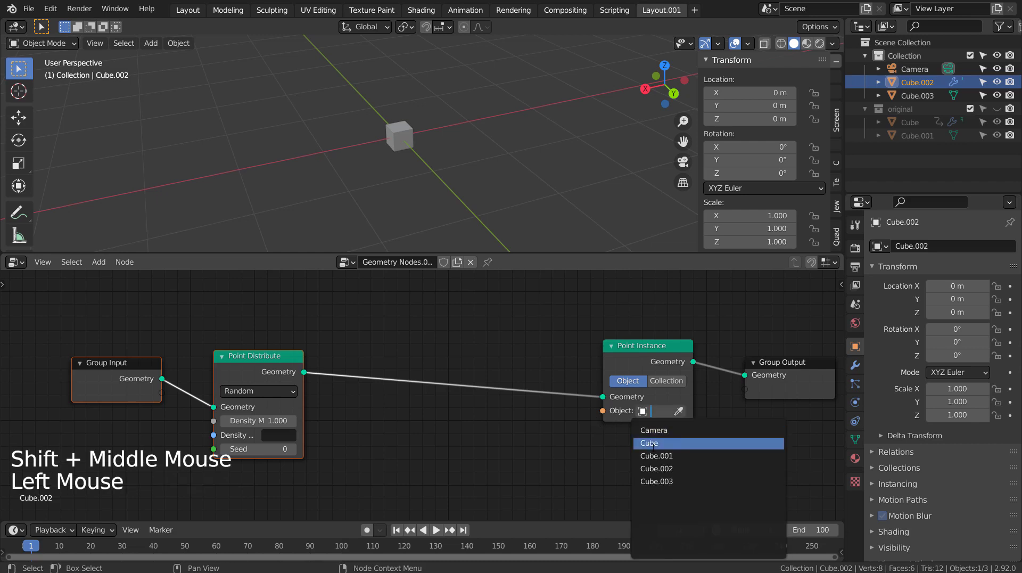
left_click(653, 481)
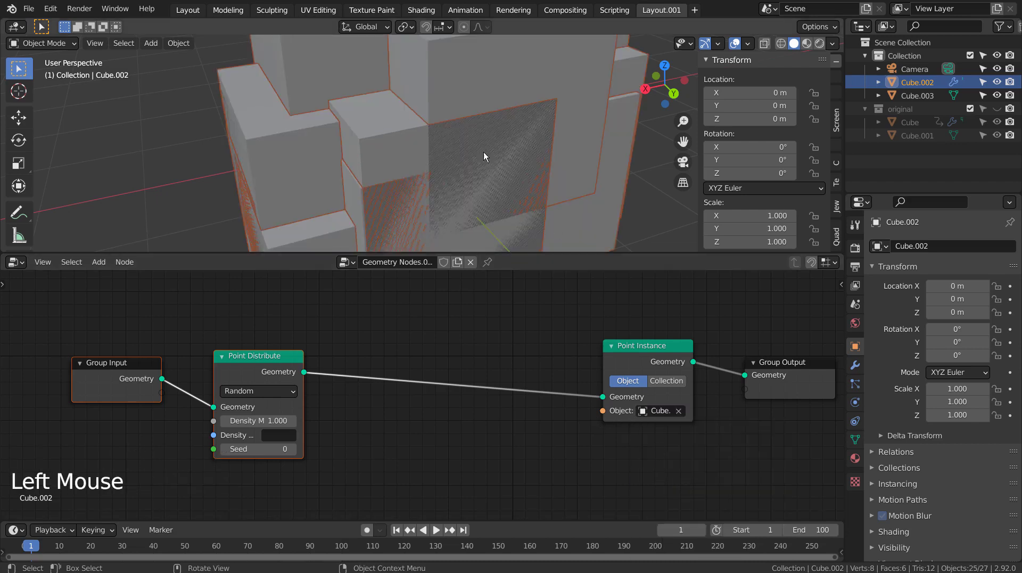
scroll(459, 167, "down", 4)
middle_click_drag(447, 190, 464, 177)
Insert an Attribute Randomize node before Point Instance.
left_click(365, 303)
key("shift+a")
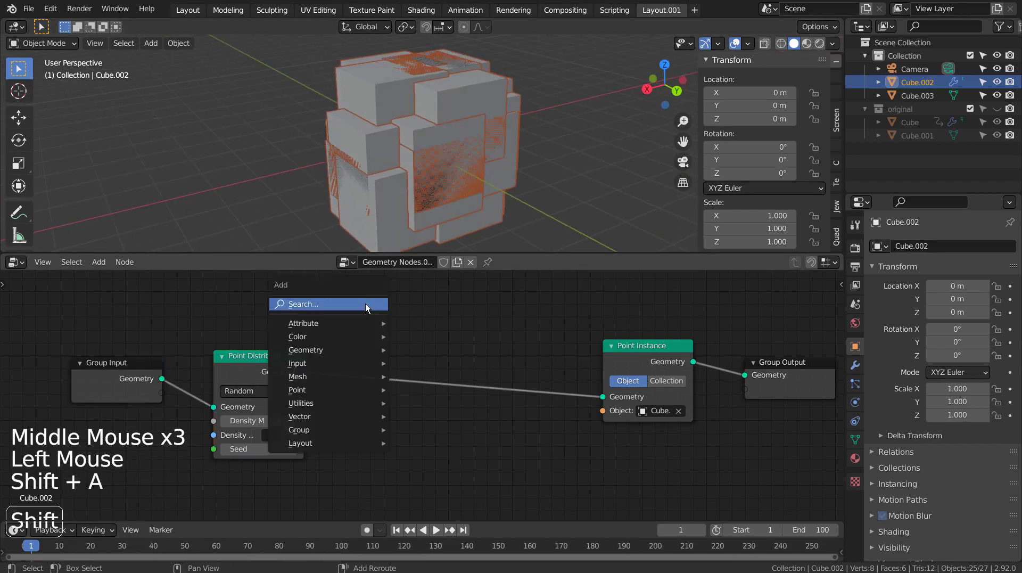
left_click(365, 303)
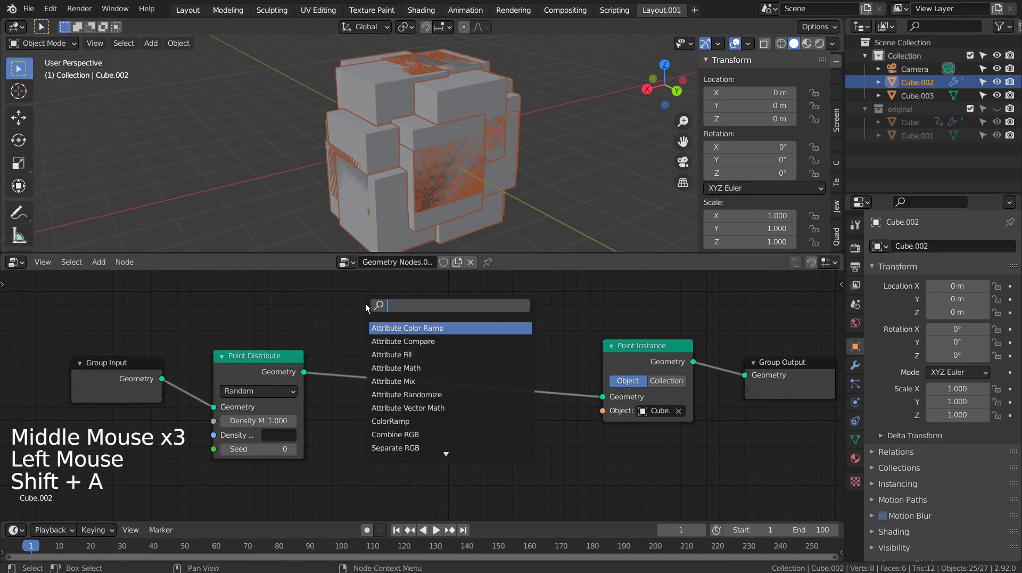
key("Down")
key("Down")
key("Down")
key("Down")
key("Down")
key("Return")
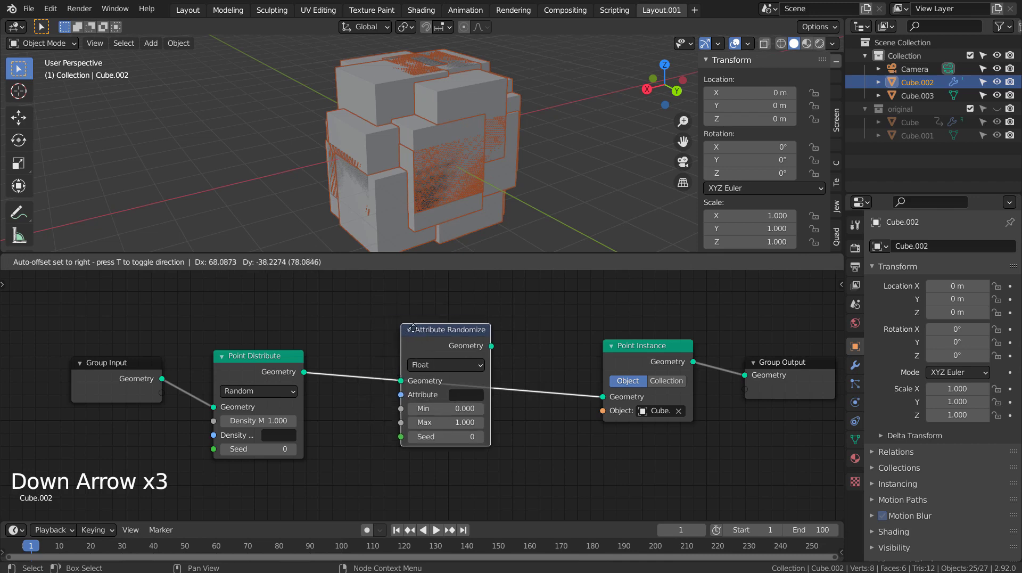
left_click(490, 331)
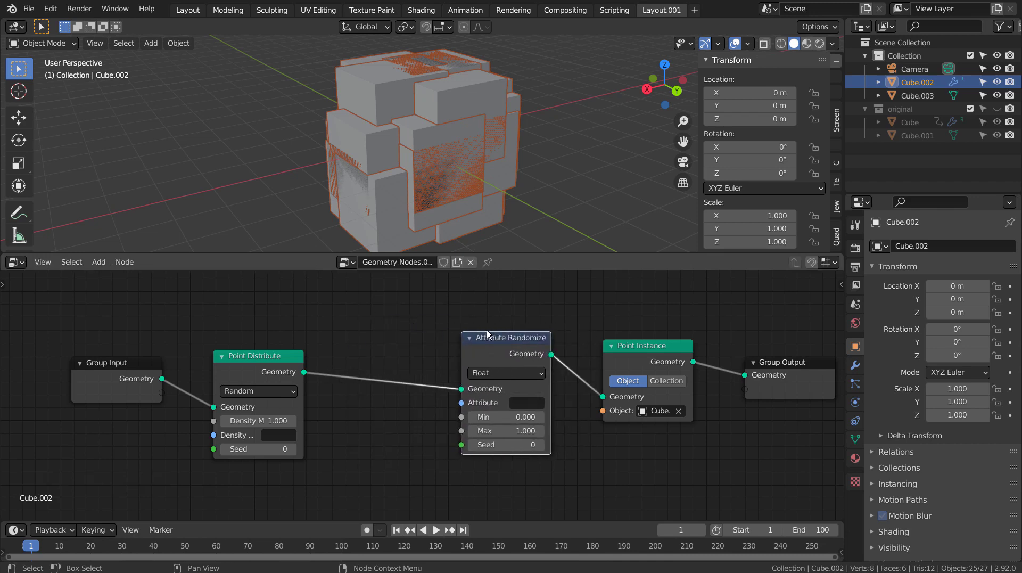
Add a Vector-type Point Scale after Point Distribute and set Attribute Randomize to 'rotation'.
key("shift+a")
left_click(403, 293)
type("point")
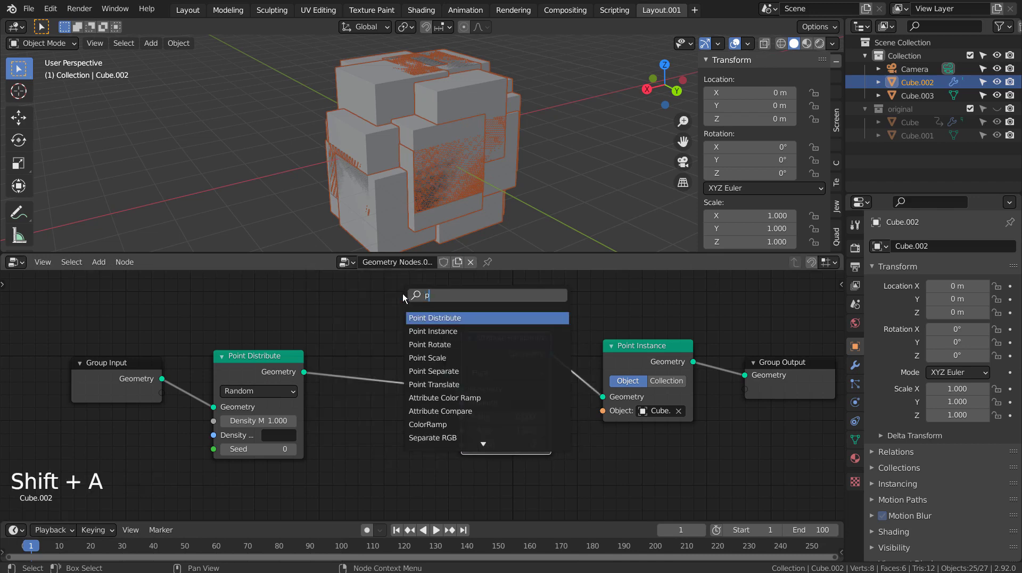
left_click(432, 357)
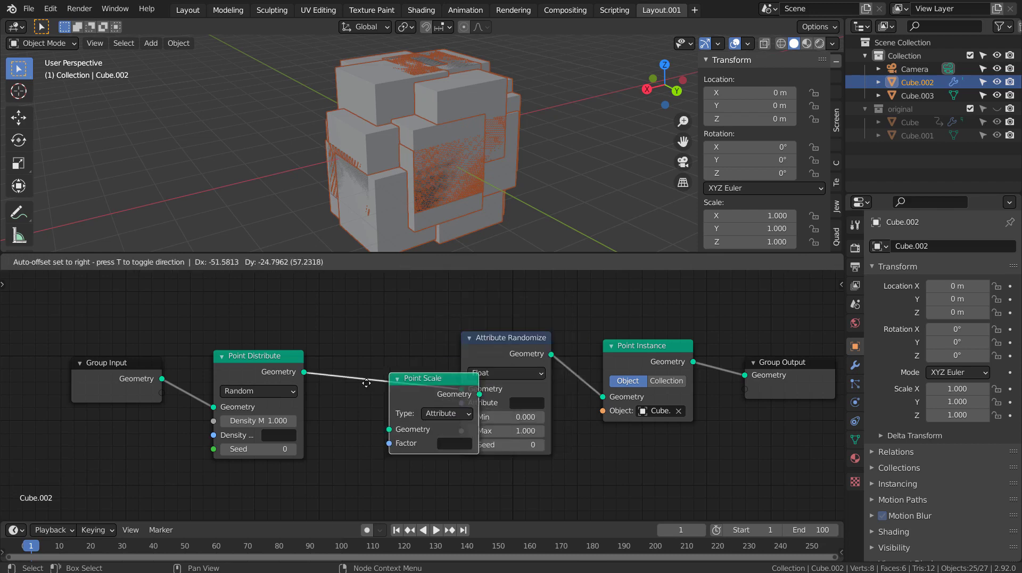
left_click(391, 383)
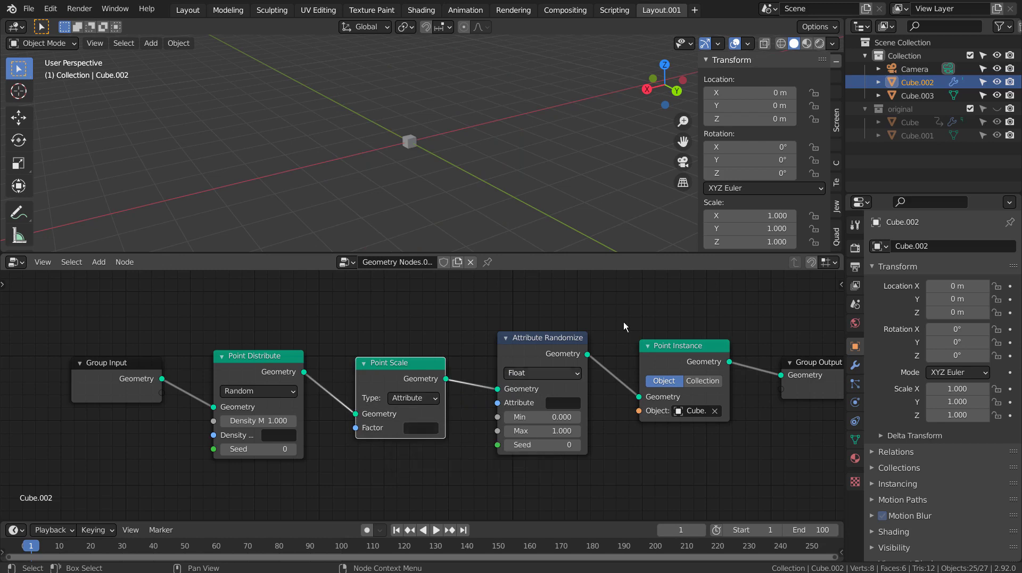
left_click(512, 417)
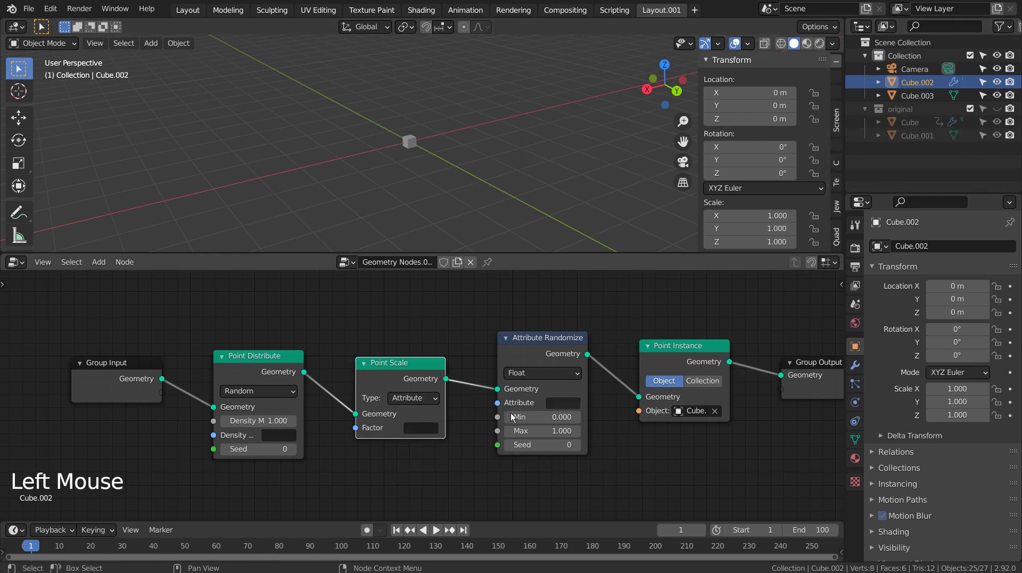
left_click(418, 398)
left_click(416, 426)
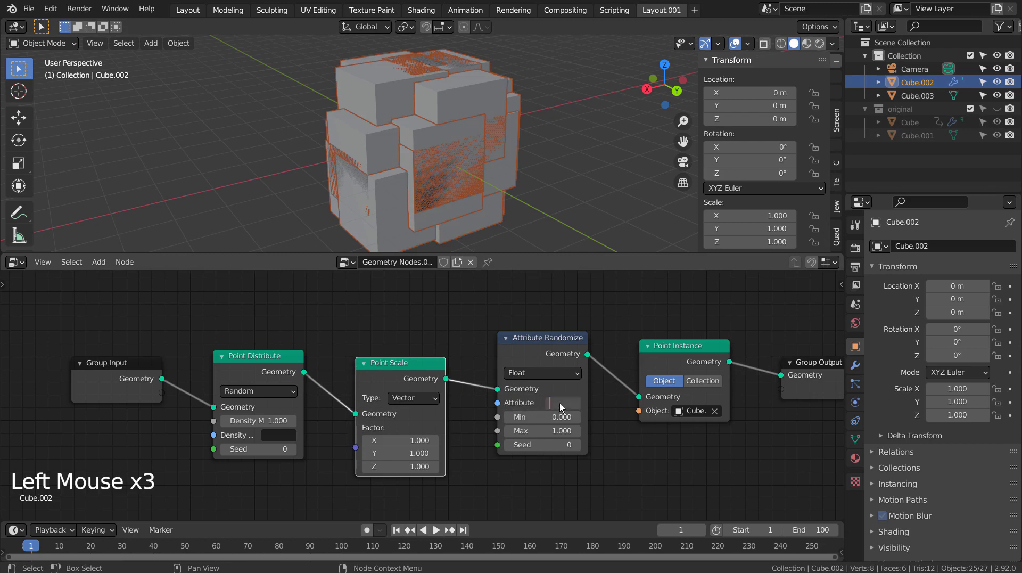
key("Return")
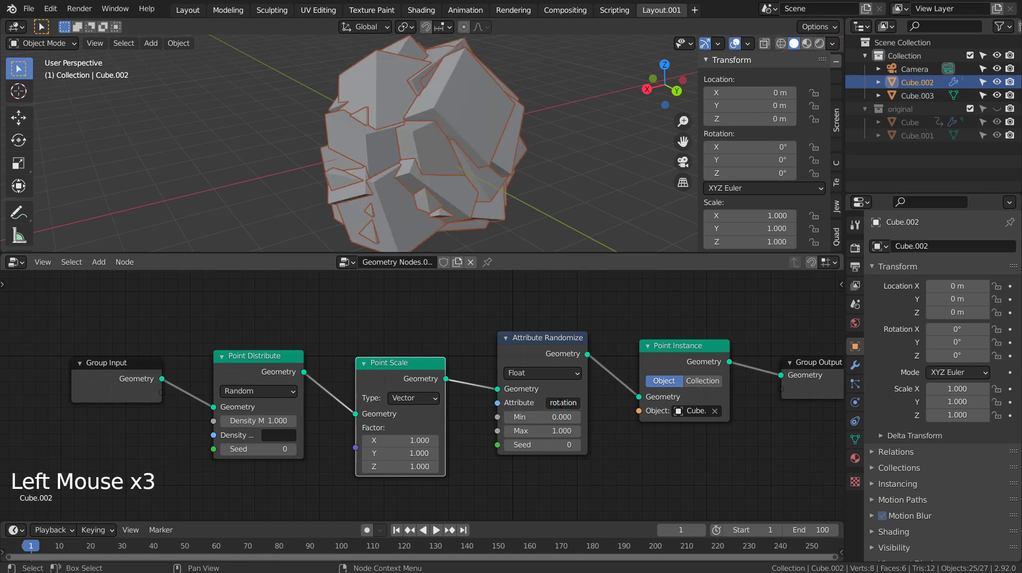
Add a 0.500 Value node and connect it to Point Scale's Factor.
key("shift+a")
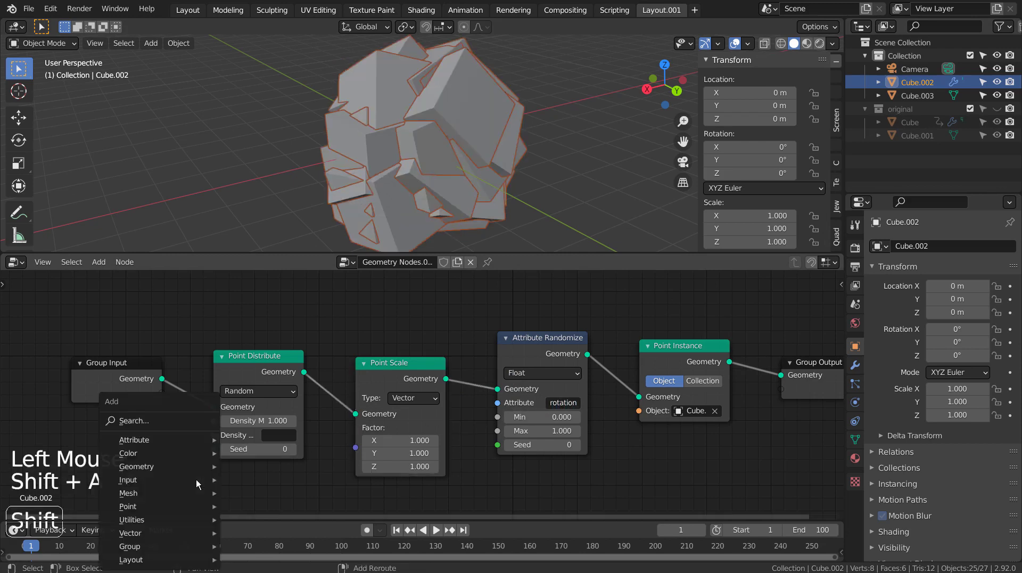
left_click(165, 425)
type("value")
key("Return")
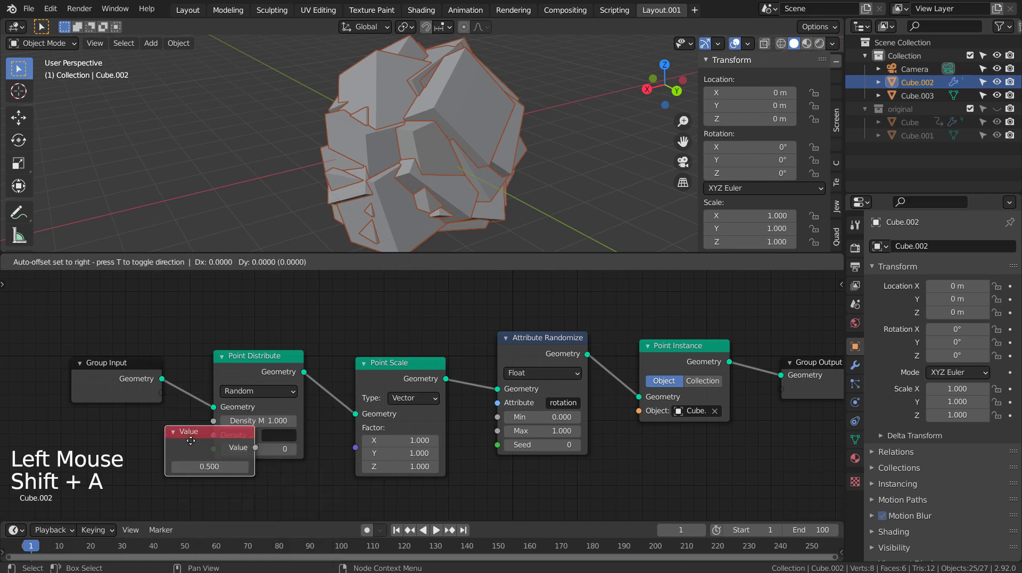
left_click(215, 473)
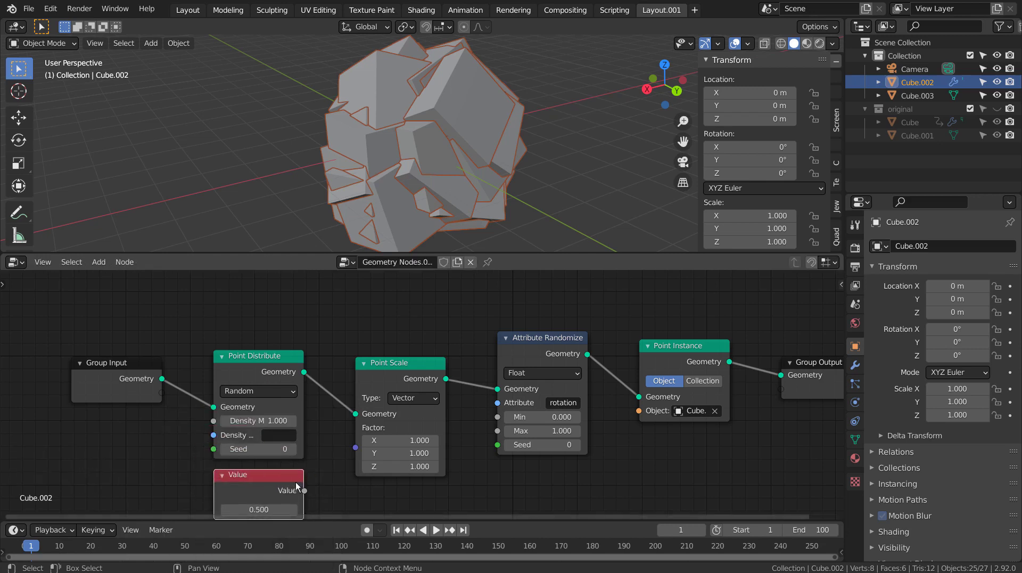
left_click_drag(305, 490, 355, 427)
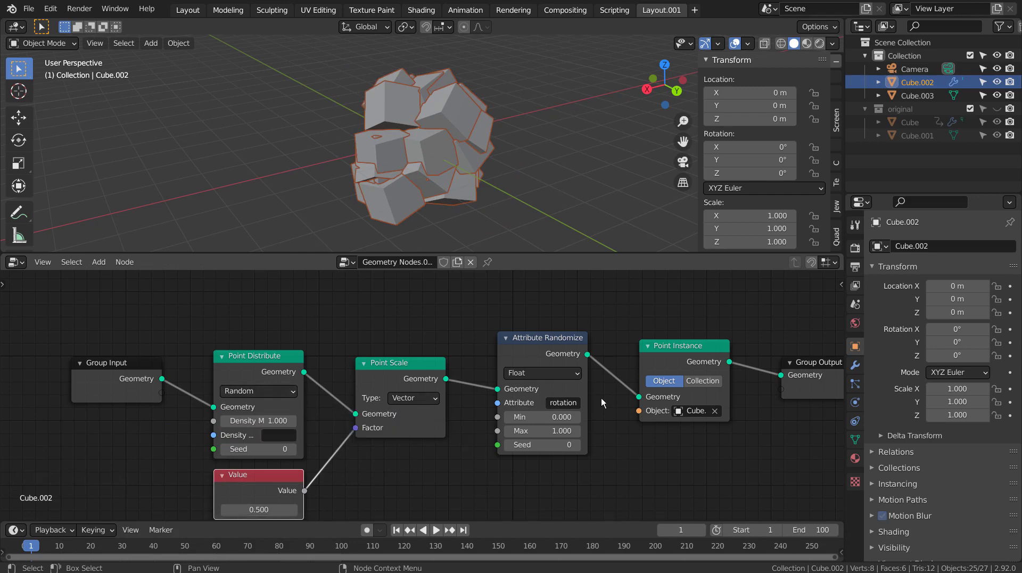
Set rotation randomize Min 18.900 and Max 15.600, and Density Max to 1.200.
scroll(602, 404, "up", 1)
middle_click_drag(601, 410, 587, 381, "shift")
left_click(524, 387)
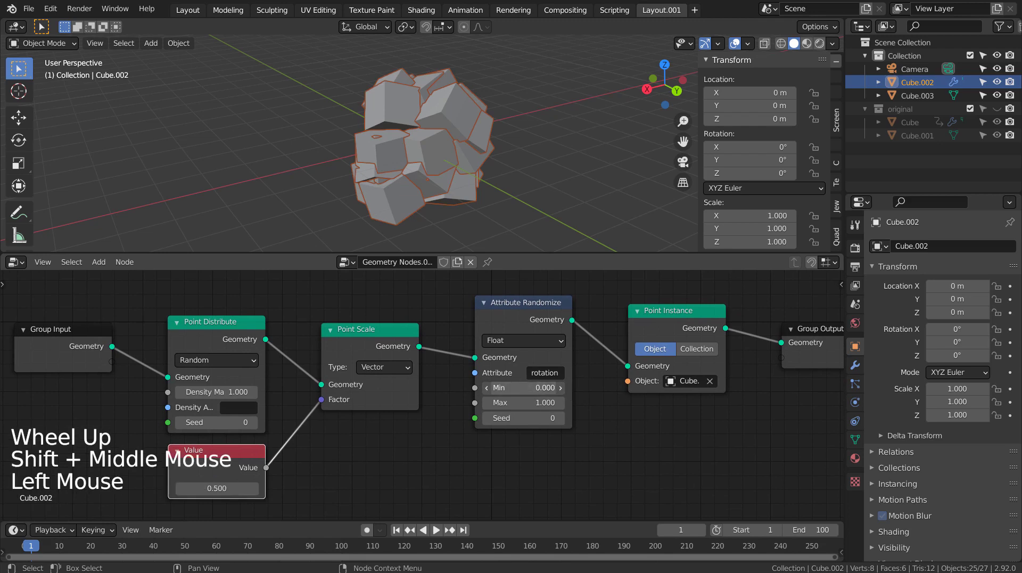
left_click_drag(524, 387, 556, 403)
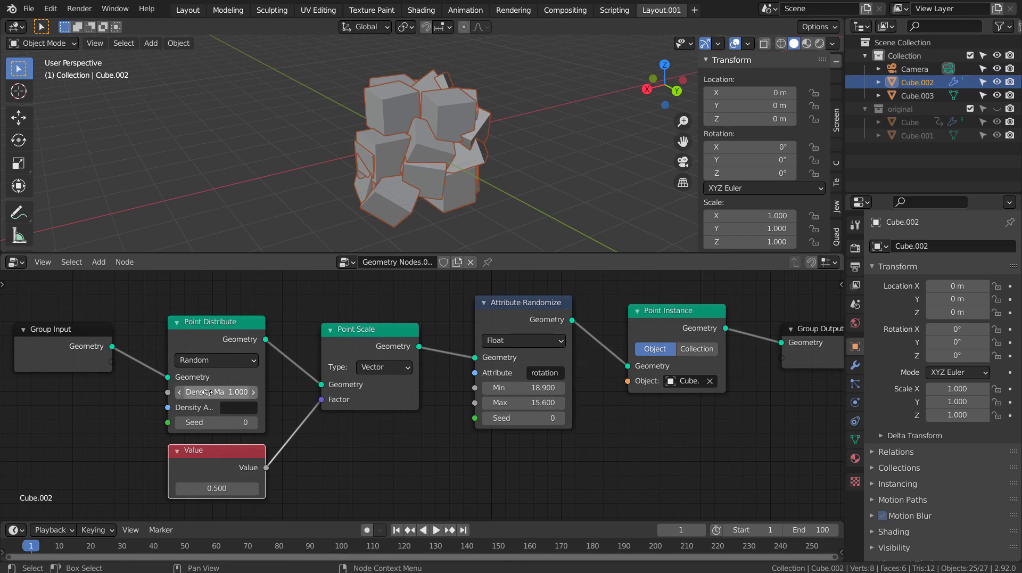
left_click_drag(207, 391, 234, 391)
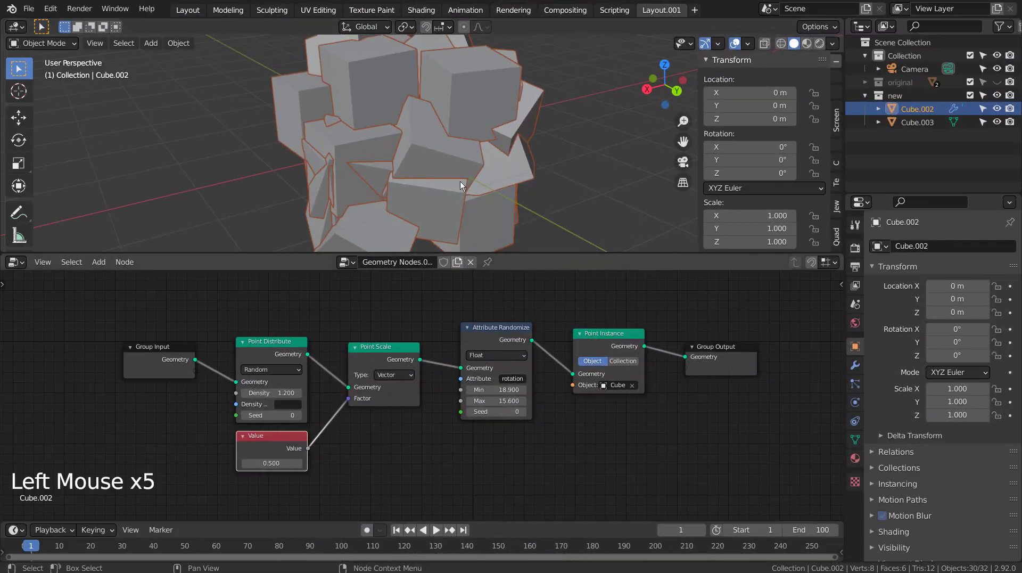
Switch Point Distribute to Poisson Disk with a minimum distance of 0.340.
scroll(460, 164, "up", 3)
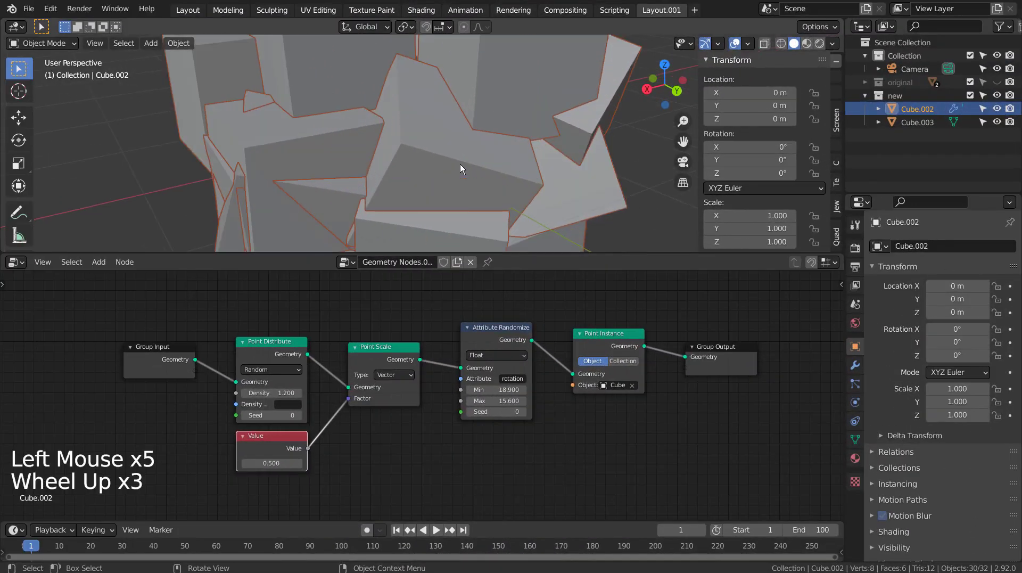
middle_click_drag(395, 158, 378, 183)
left_click(283, 370)
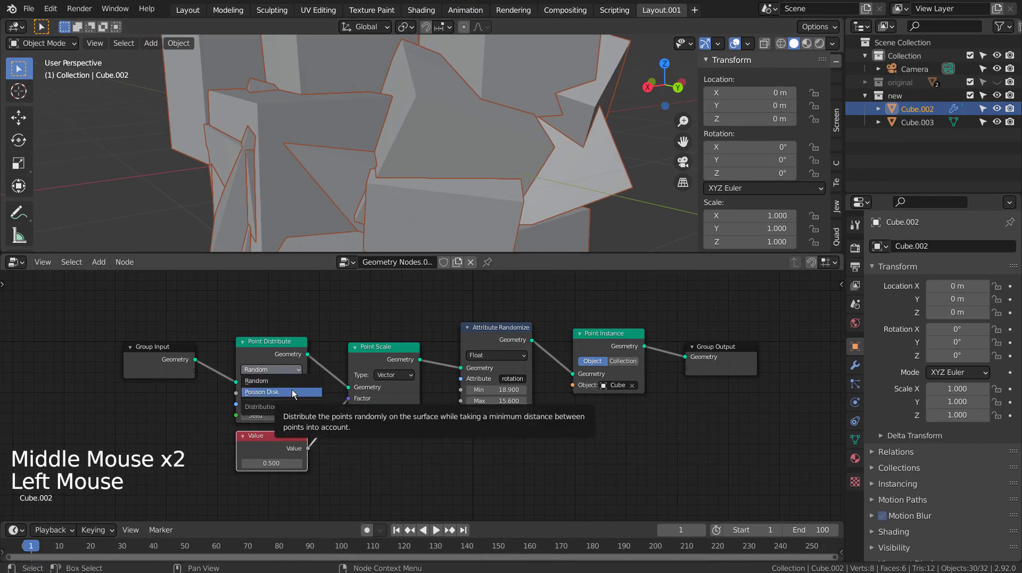
left_click(292, 392)
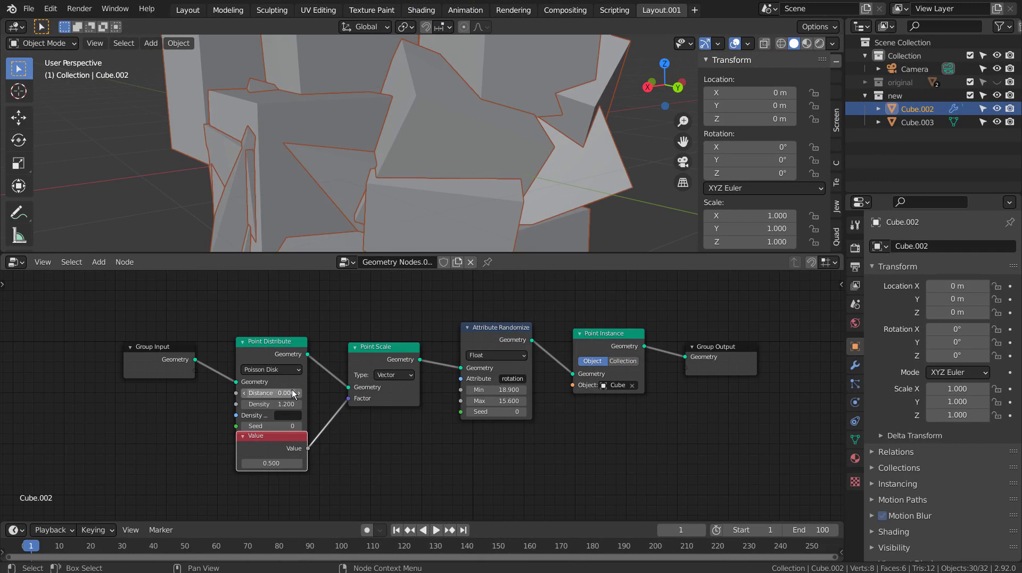
left_click_drag(267, 395, 246, 403, "shift")
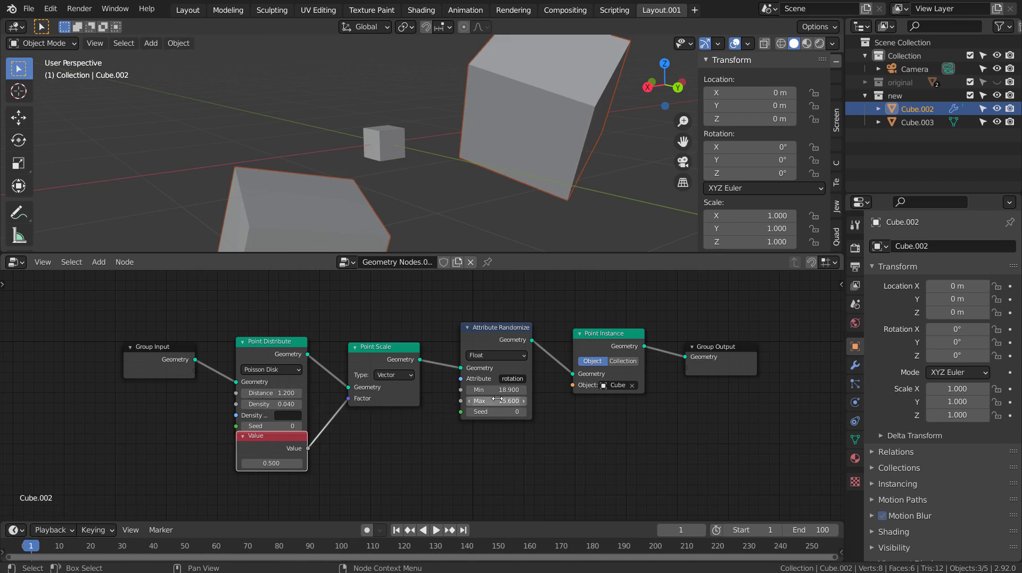
Set the Value to 0.020, the Seed to 51 and Density to 18.340.
left_click_drag(293, 461, 255, 460)
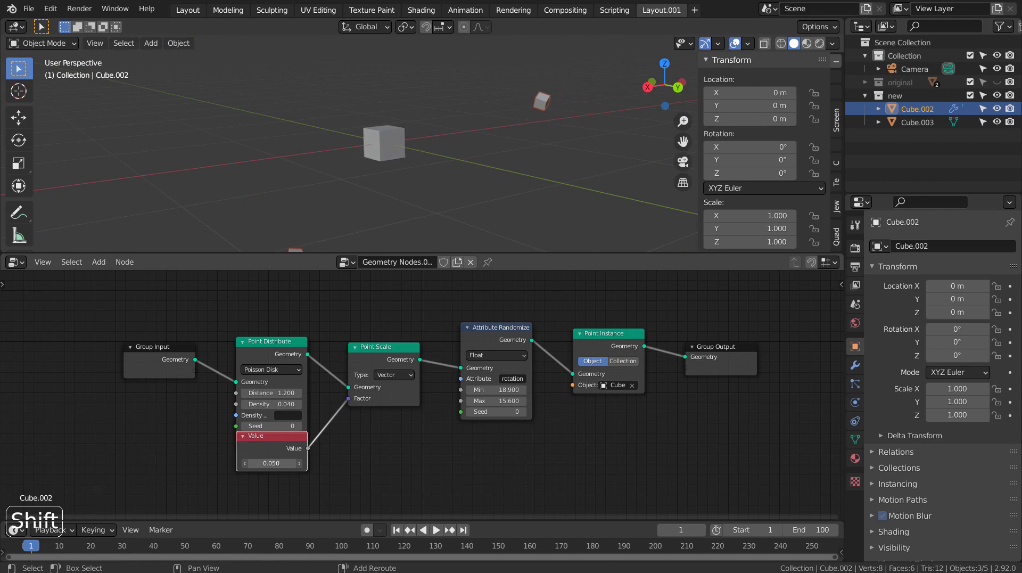
left_click(263, 404, "shift")
mouse_move(263, 403)
left_mouse_down("shift")
mouse_move(284, 403)
mouse_move(274, 404)
left_mouse_up("shift")
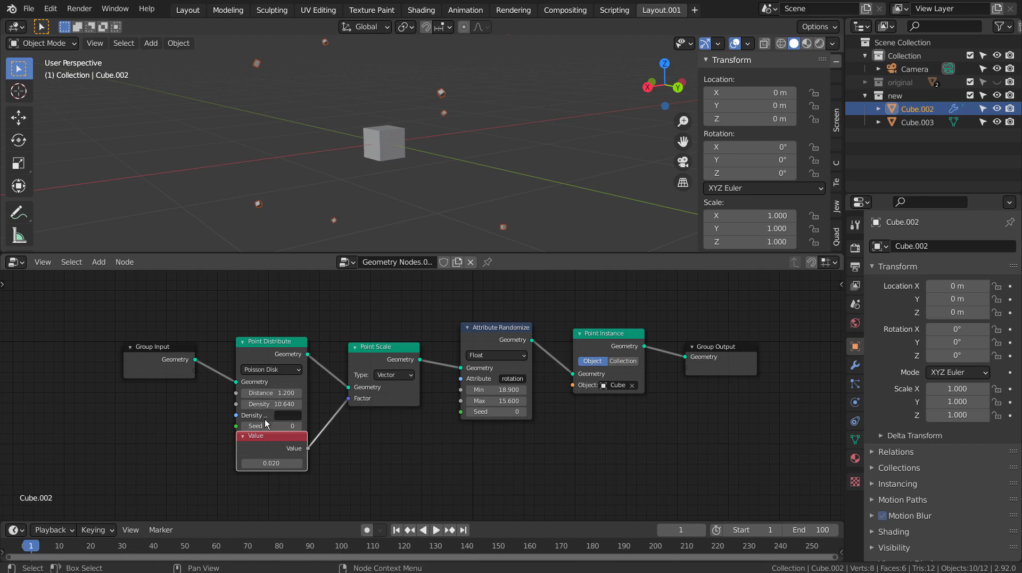
left_click_drag(266, 422, 234, 393)
double_click(263, 404)
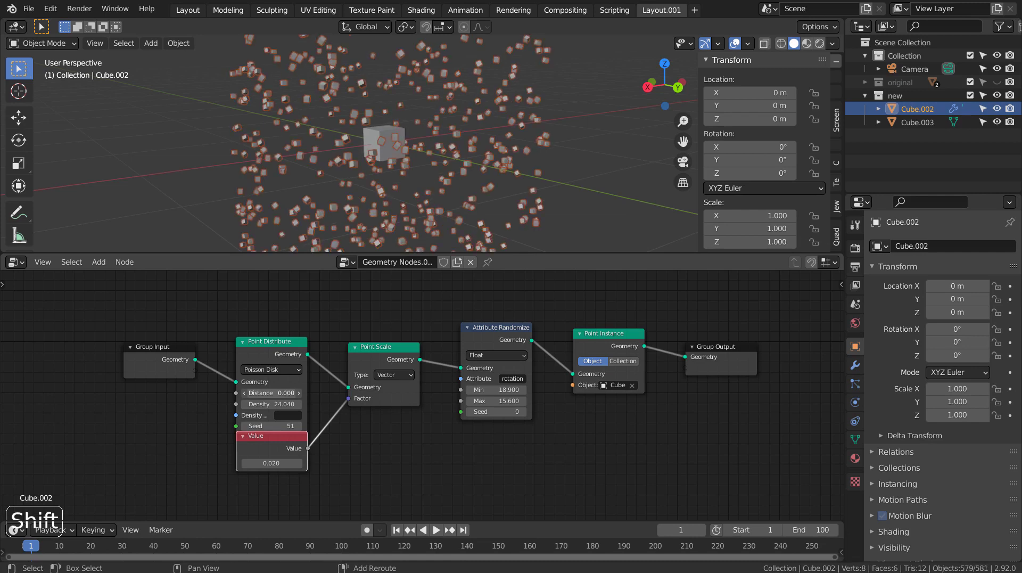
left_click(266, 403, "shift")
left_click_drag(266, 404, 298, 392, "shift")
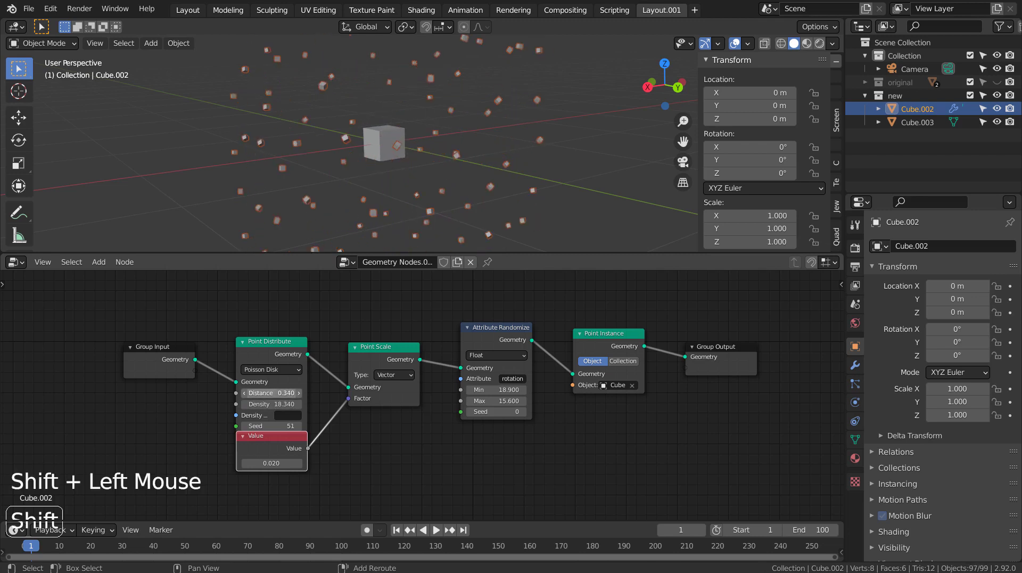
Scale Cube.003 to 0.565 and reselect Cube.002.
left_click(395, 132)
key("s")
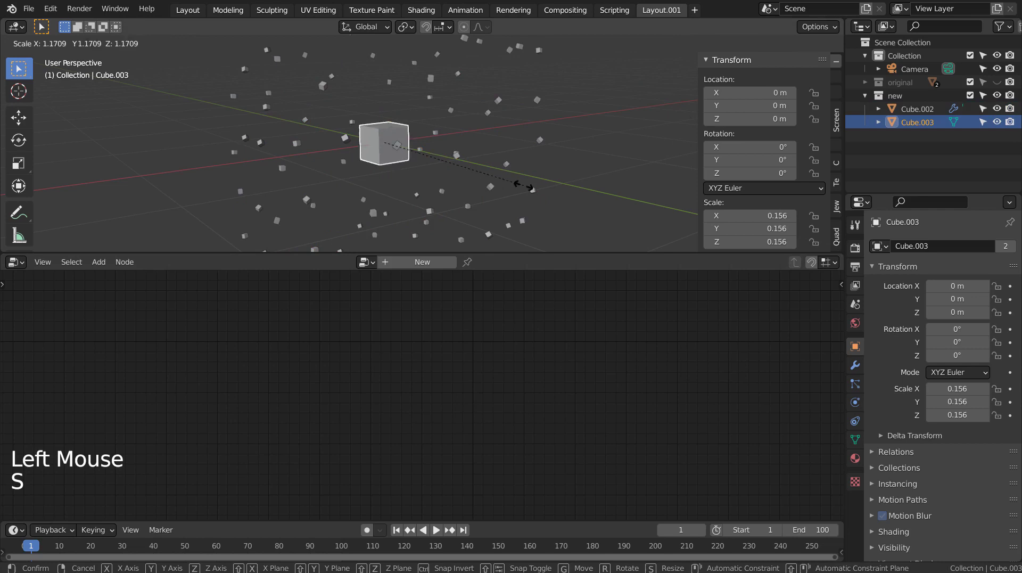
left_click(65, 202)
left_click(507, 221)
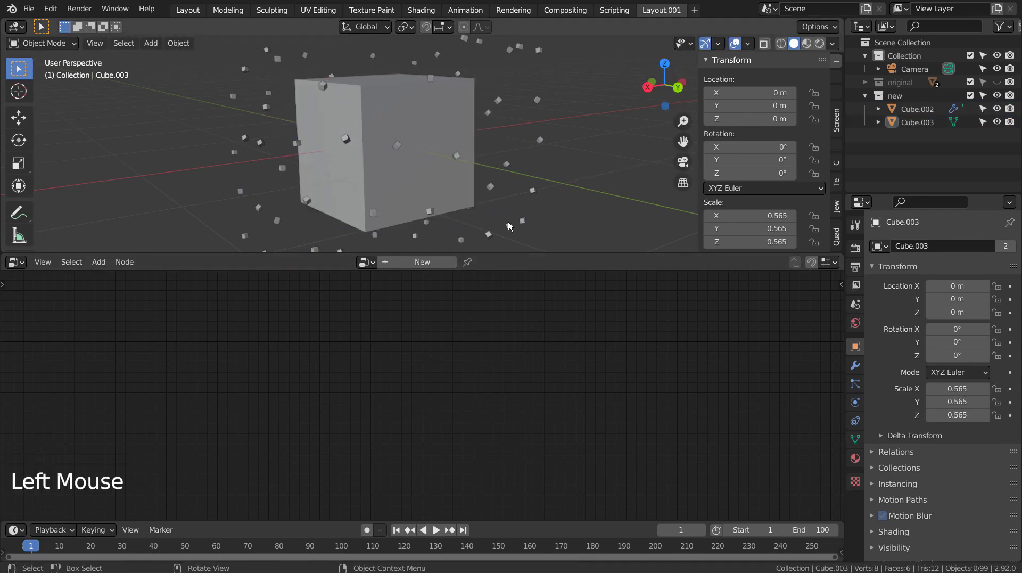
left_click(509, 223)
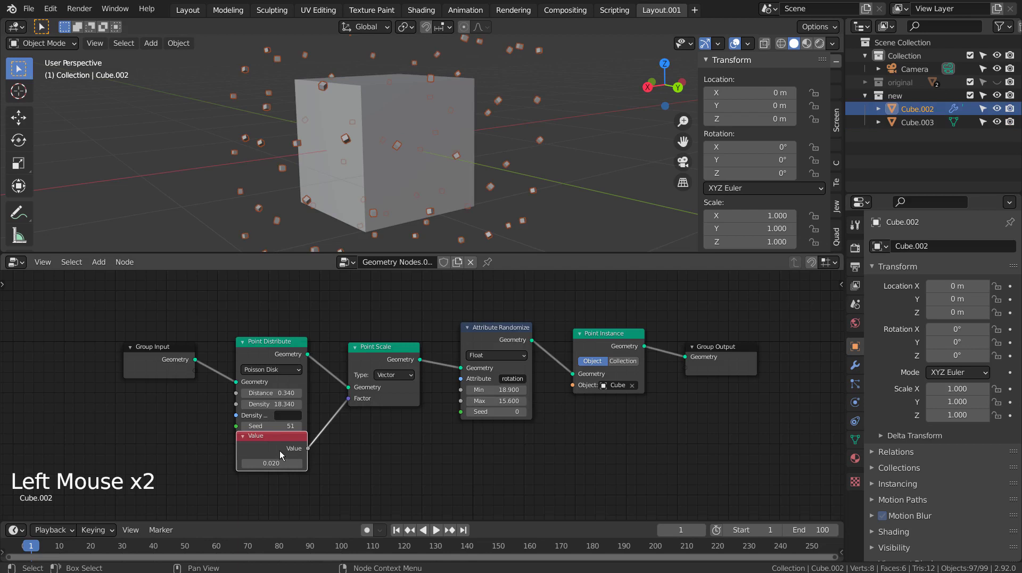
Raise the Value to 0.080, drop Density to 4.460, and test-spin the object around Z.
left_click_drag(271, 462, 278, 462, "shift")
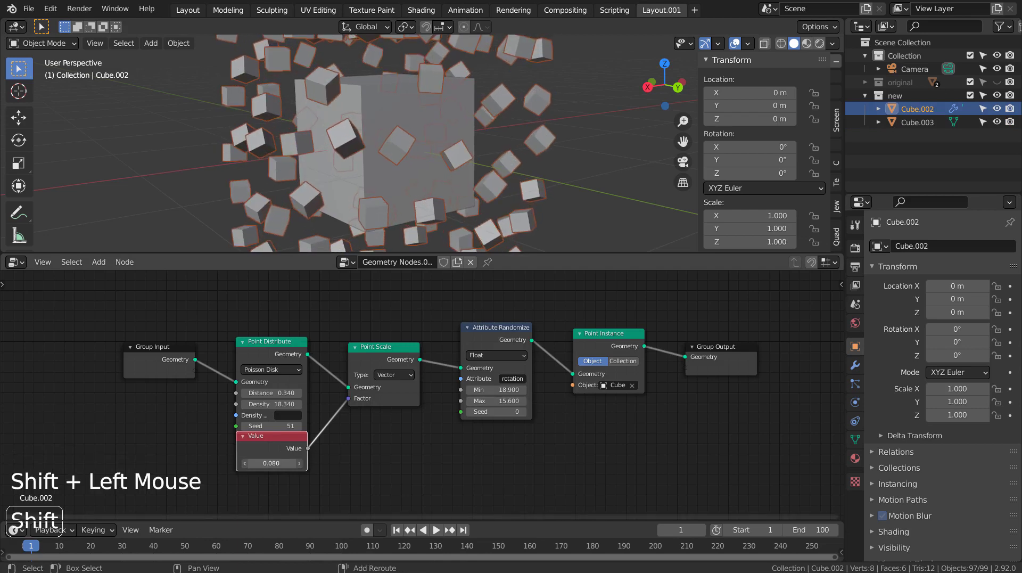
scroll(439, 192, "down", 2)
middle_click_drag(438, 188, 451, 168)
scroll(439, 125, "down", 2)
middle_click(451, 168)
left_click_drag(271, 403, 207, 403, "shift")
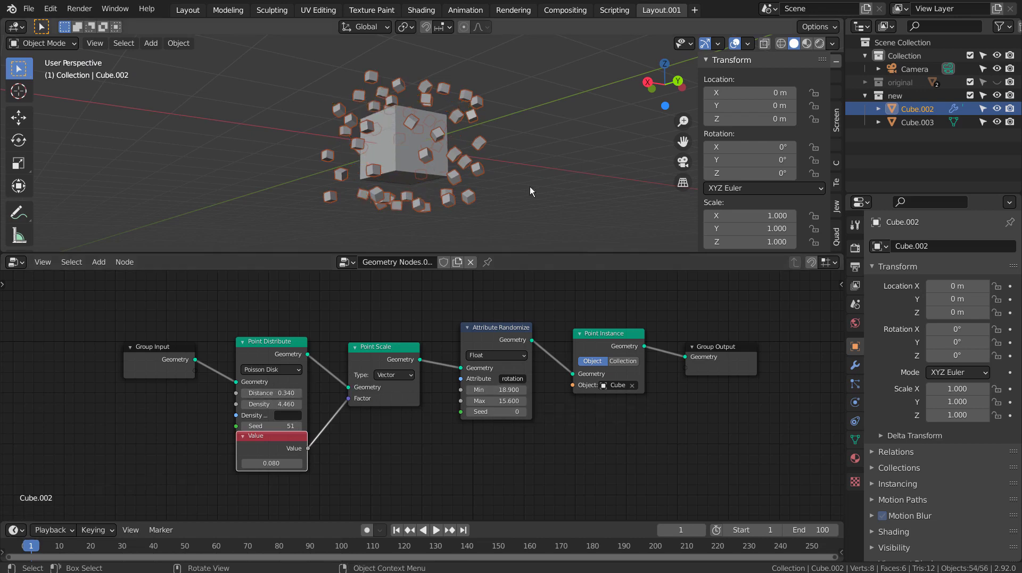
left_click(483, 168)
left_click_drag(750, 173, 782, 173)
Undo the trial spin and keyframe Cube.002's rotation at 0° on frame 1.
key("ctrl+z")
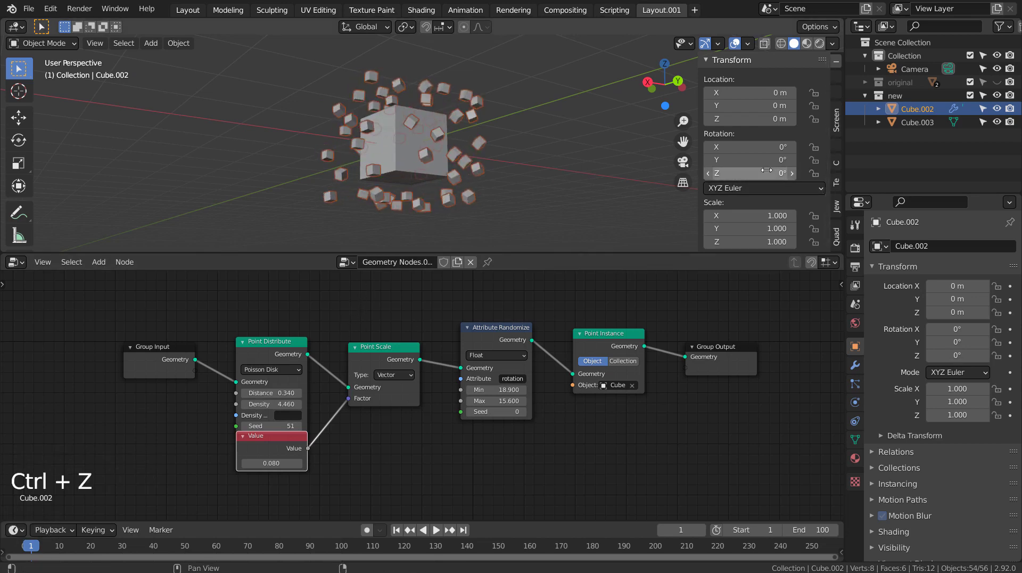
left_click(810, 529)
key("Escape")
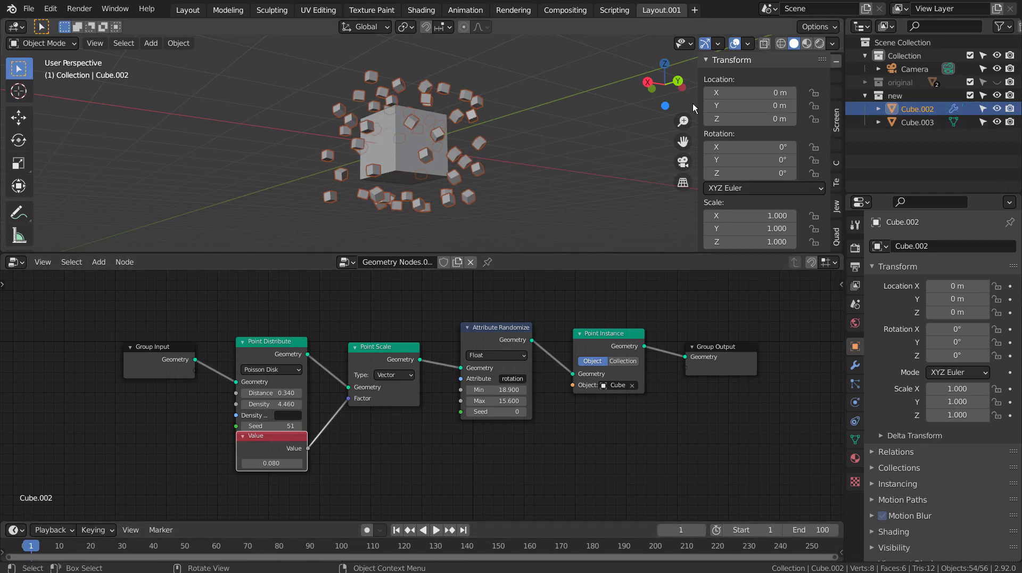
left_click(750, 185)
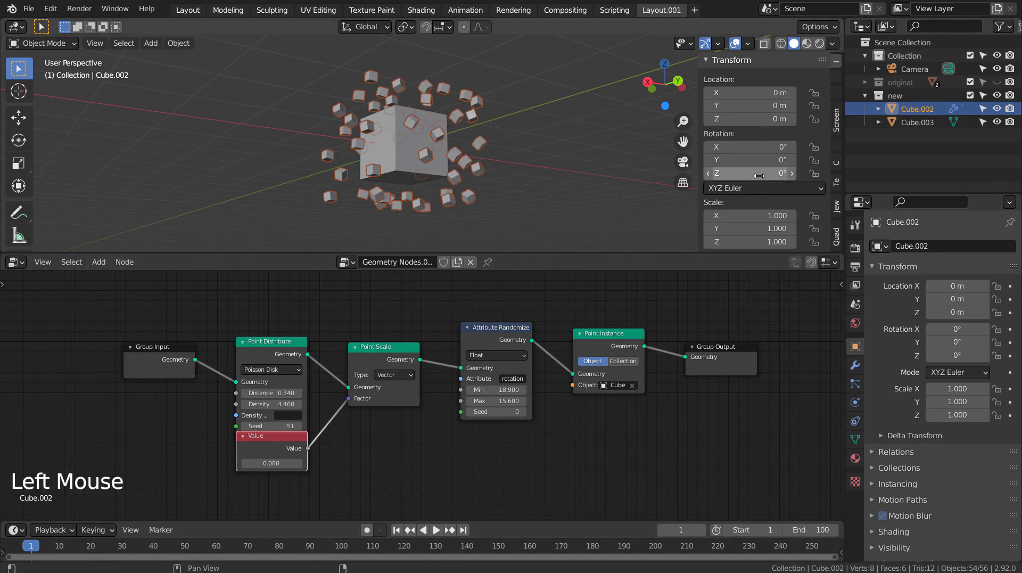
left_click(759, 173)
key("Return")
key("i")
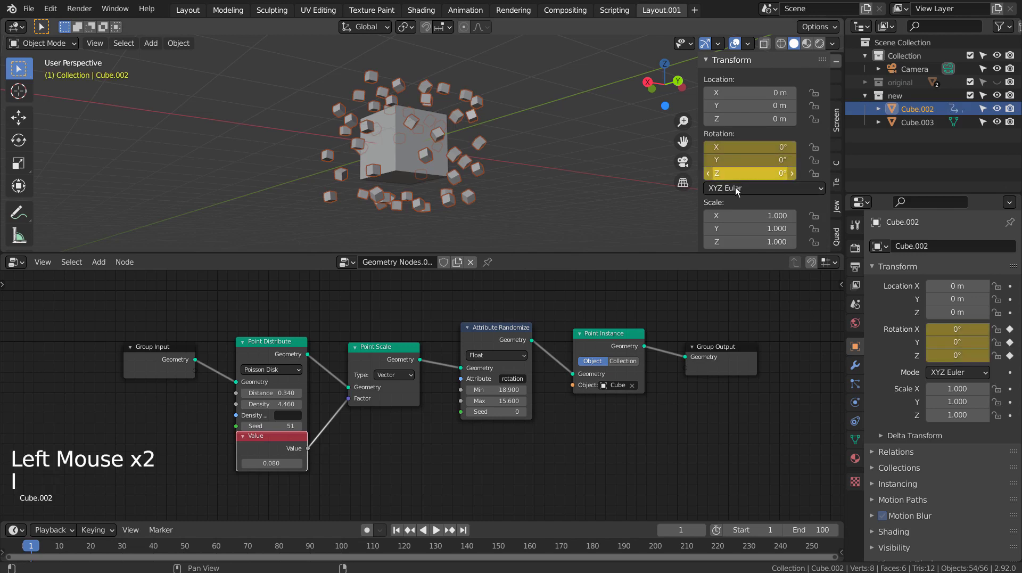
On frame 100, set the Z rotation to 359°.
left_click(341, 548)
double_click(760, 173)
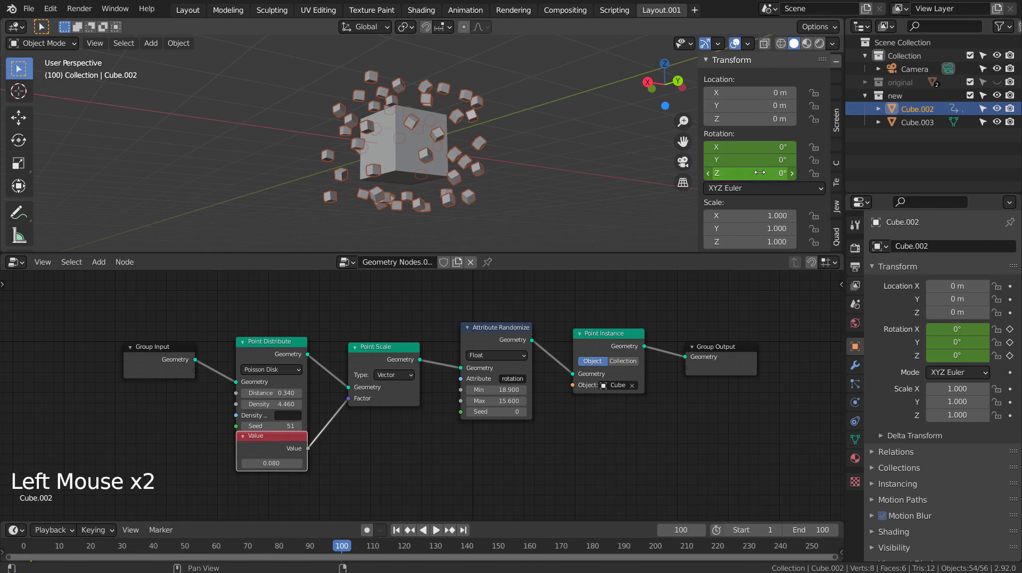
type("3659")
key("Return")
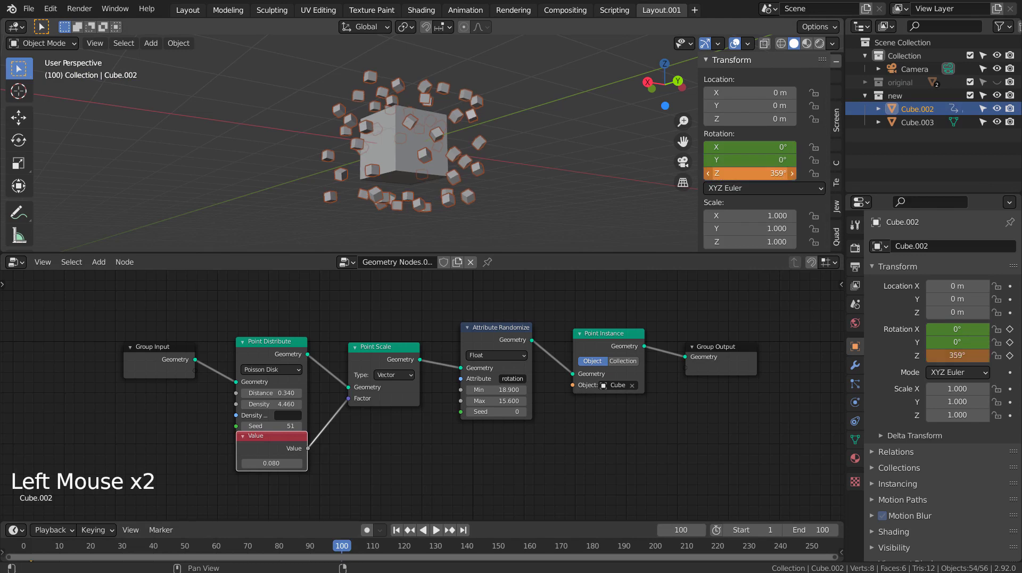
Keyframe the 359° rotation at frame 100, then give Cube.002's rotation curves Linear Extrapolation.
key("i")
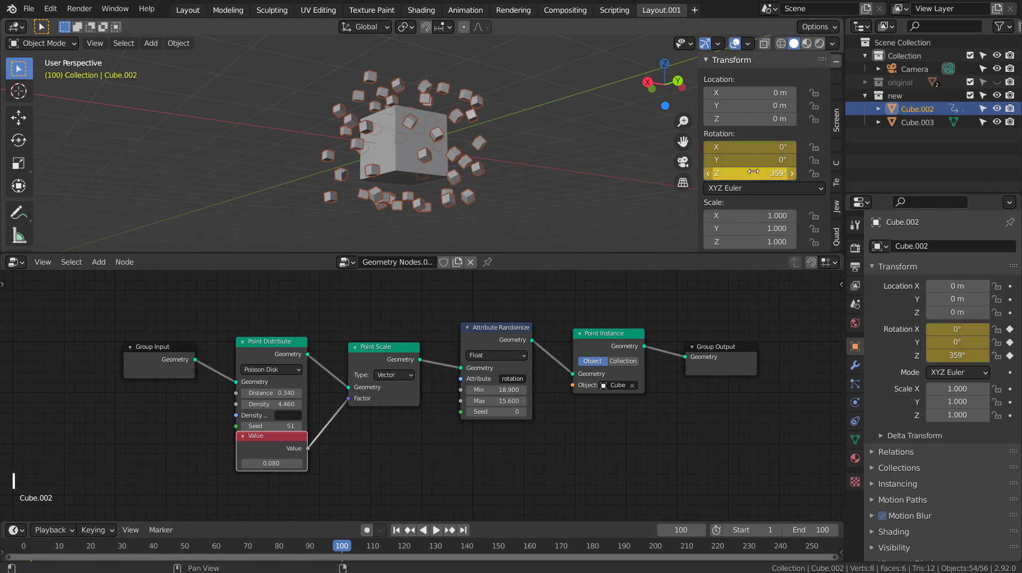
left_click(465, 9)
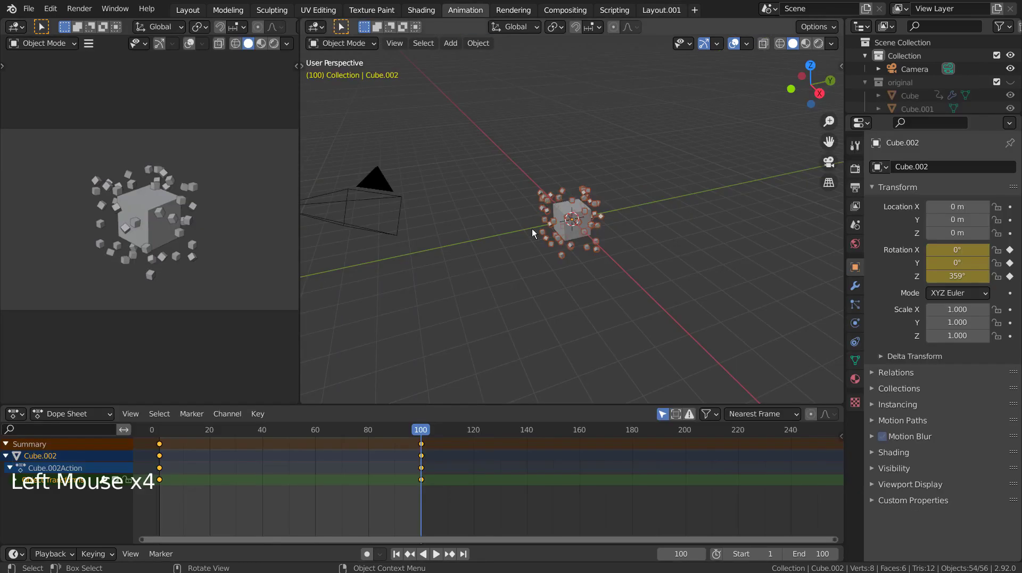
left_click(542, 261)
left_click(570, 254)
left_click(220, 414)
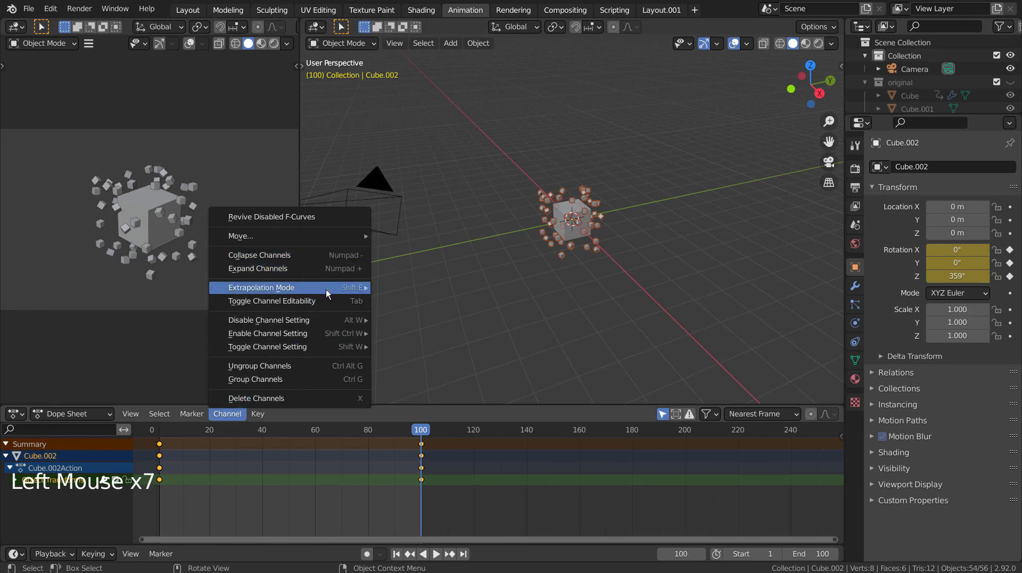
mouse_move(326, 289)
left_click(421, 300)
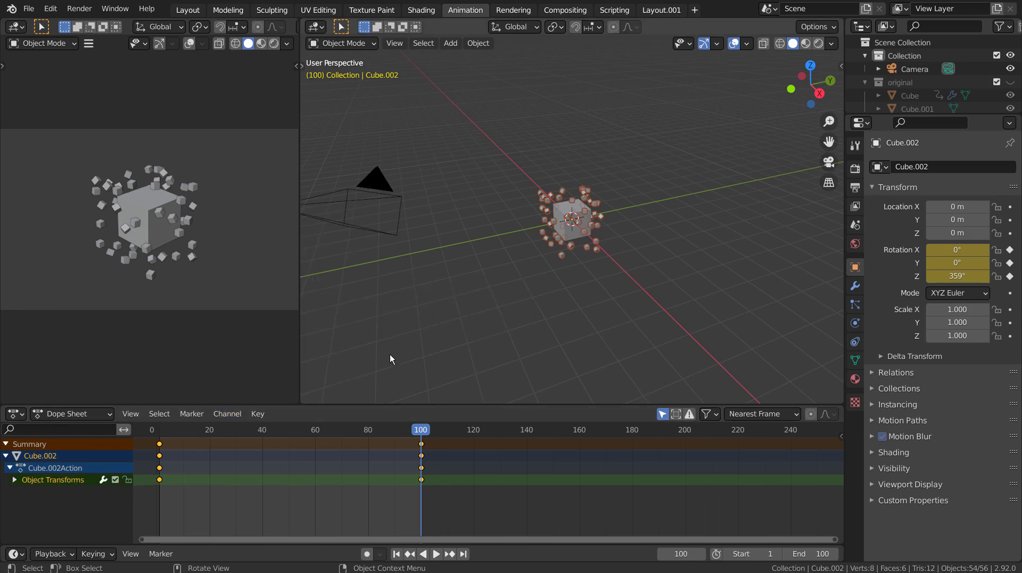
Play the animation in Layout and orbit the viewport to watch the cubes spin.
left_click(188, 10)
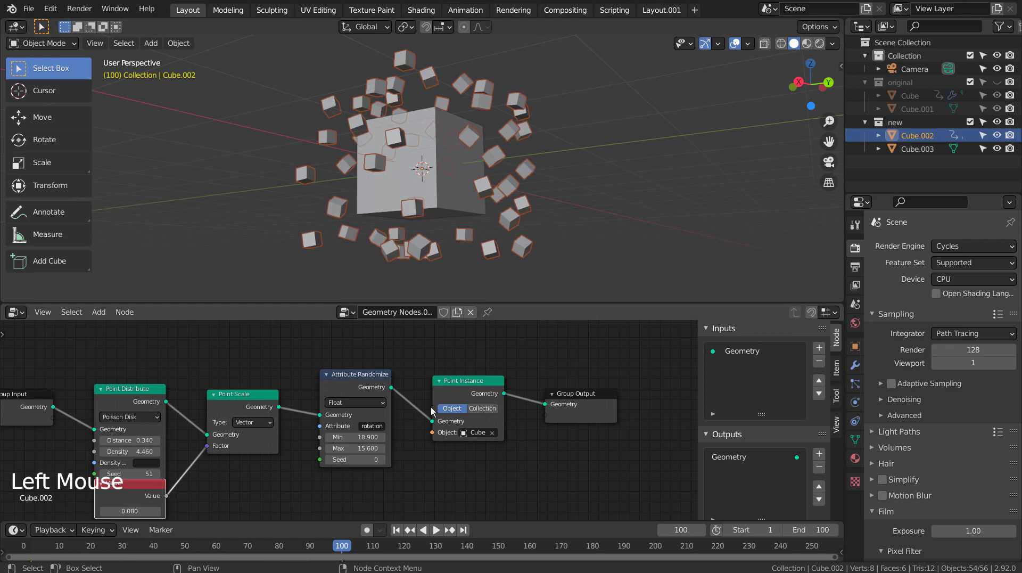
left_click(435, 530)
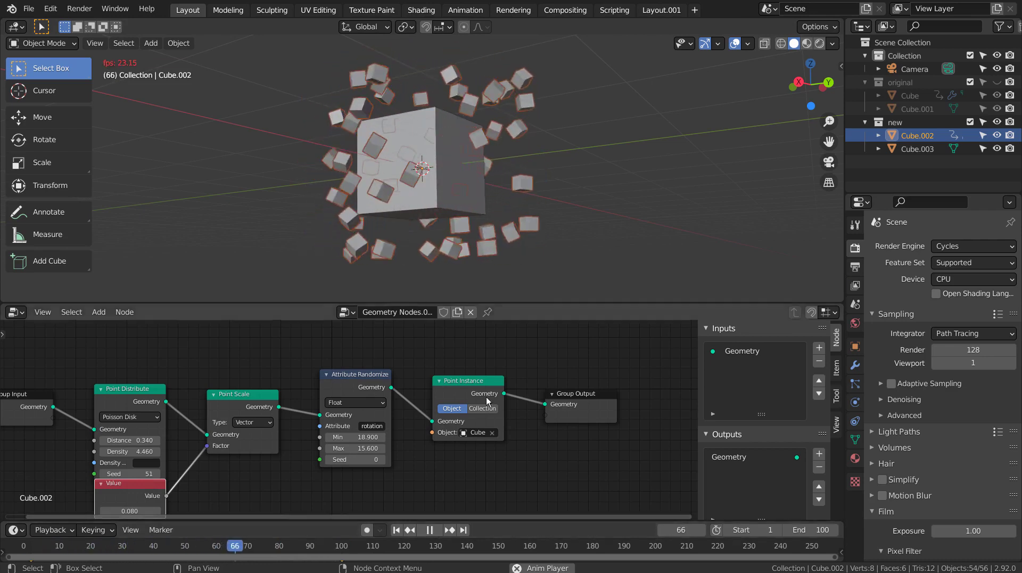
mouse_move(590, 180)
middle_mouse_down()
mouse_move(603, 149)
mouse_move(605, 186)
middle_mouse_up()
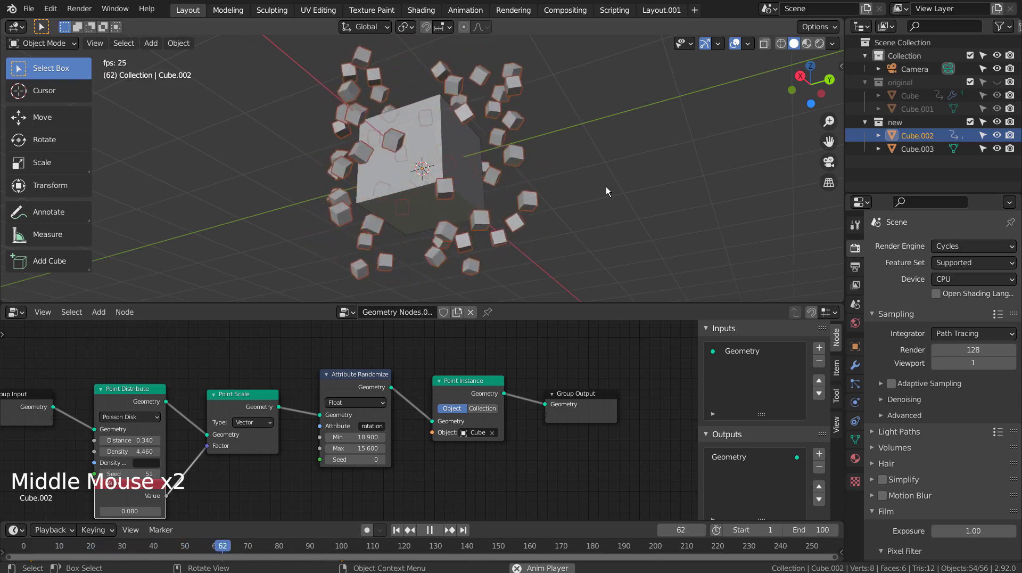
scroll(606, 186, "down", 2)
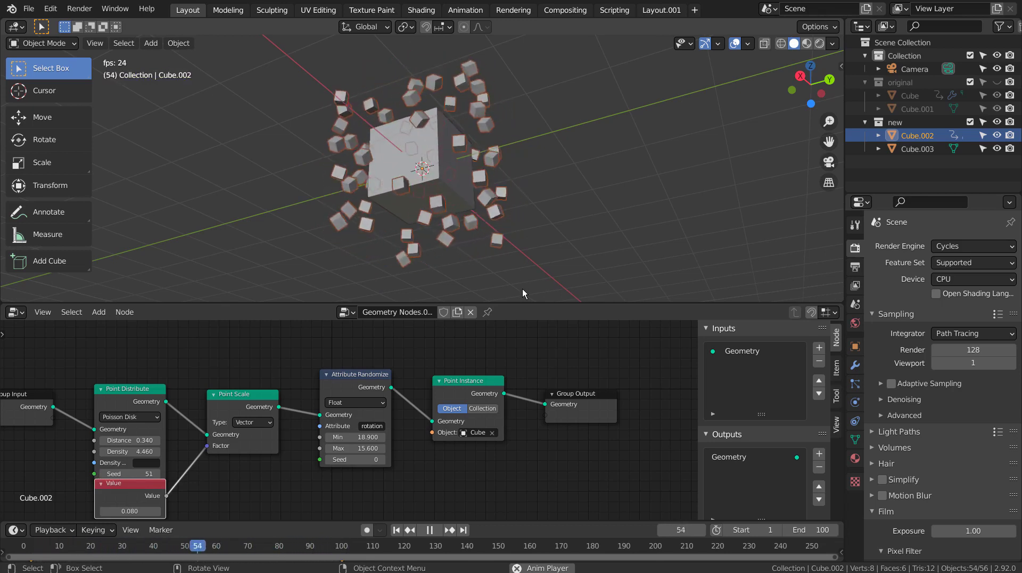
Stop playback and maximize the Geometry Node Editor to fill the window.
left_click(430, 529)
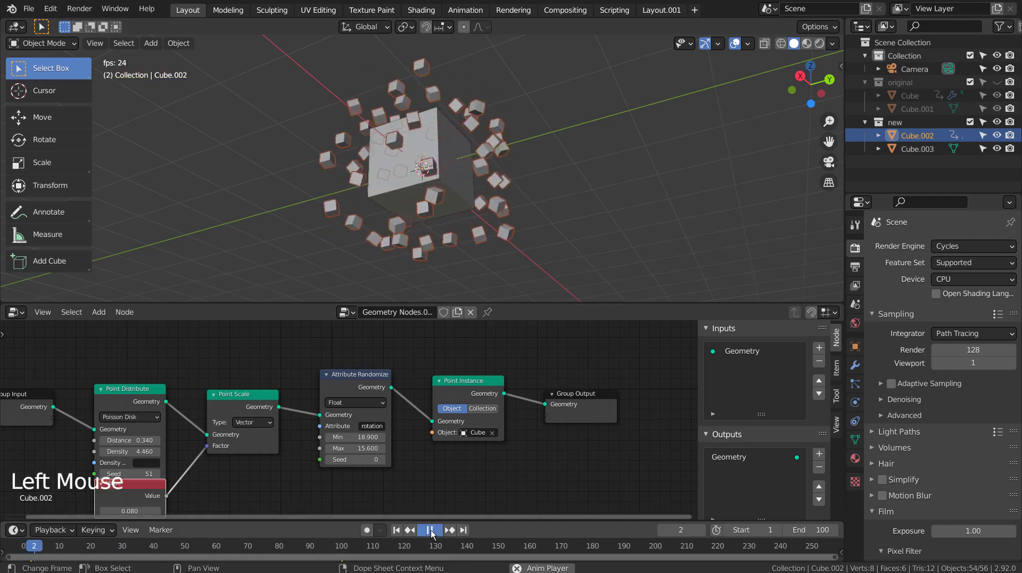
left_click(430, 529)
key("ctrl+space")
Hide the sidebar and drag the 0.080 Value node down below Point Distribute.
scroll(529, 474, "down", 2)
middle_click_drag(533, 468, 596, 424, "shift")
key("n")
scroll(647, 432, "up", 4)
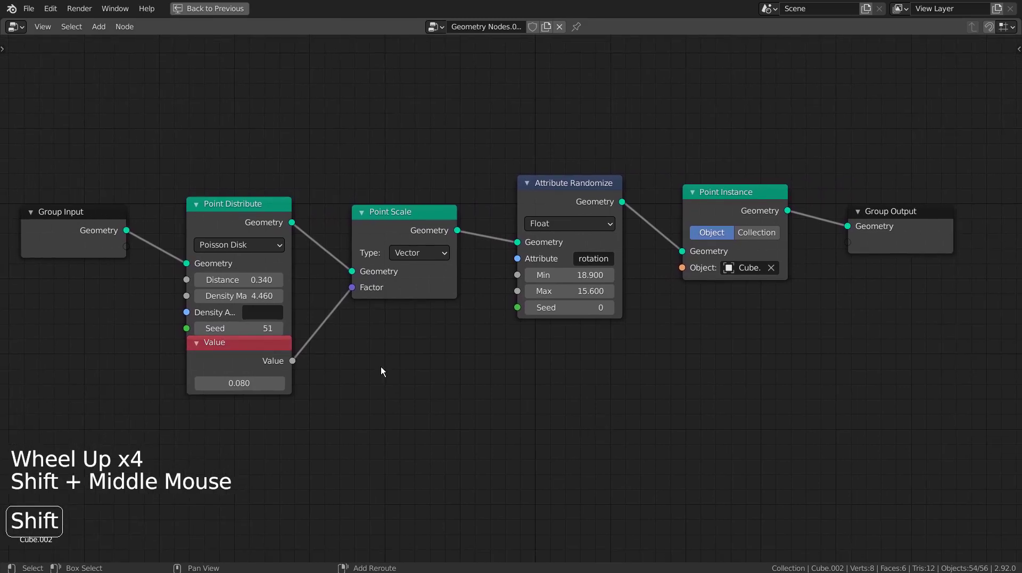
left_click_drag(264, 344, 267, 371)
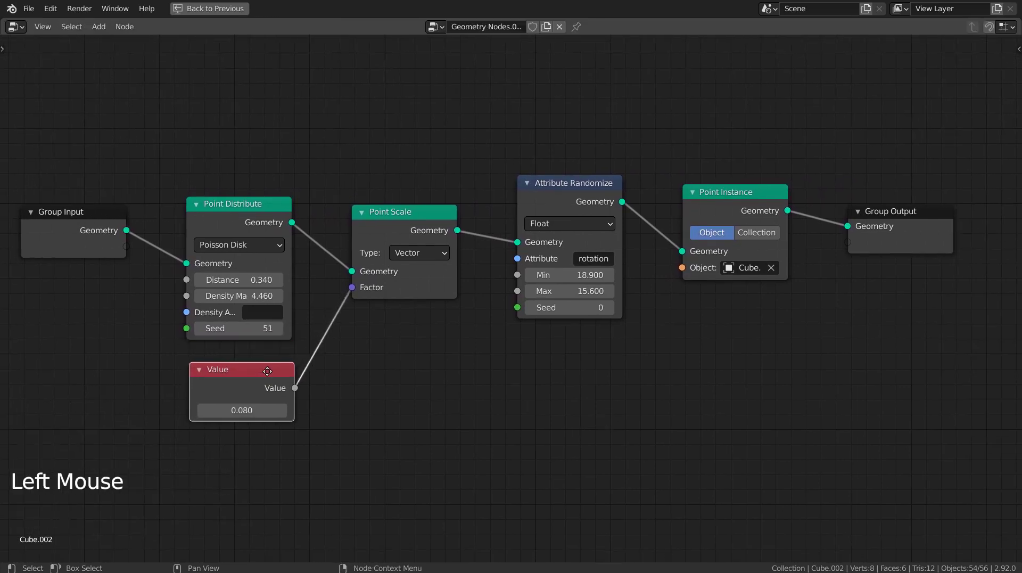